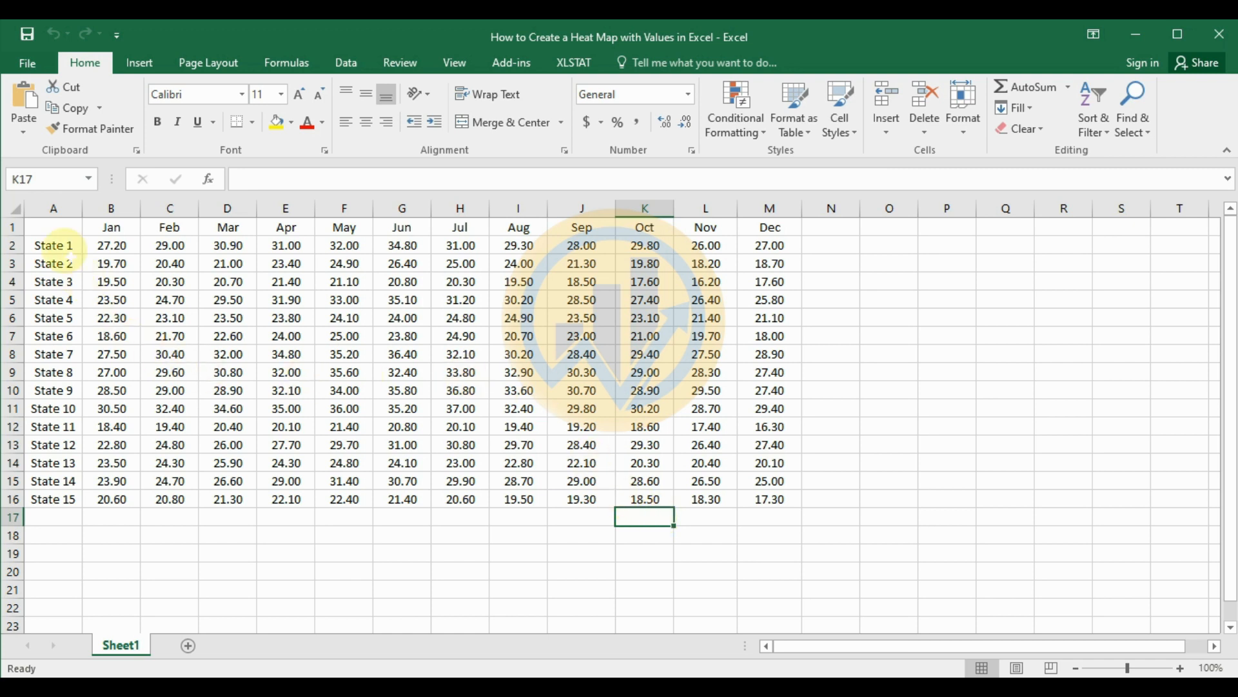
Step: Review the temperature table's layout, including the state names in A2:A16 and the month headers in B1:M1
drag(57, 231, 796, 519)
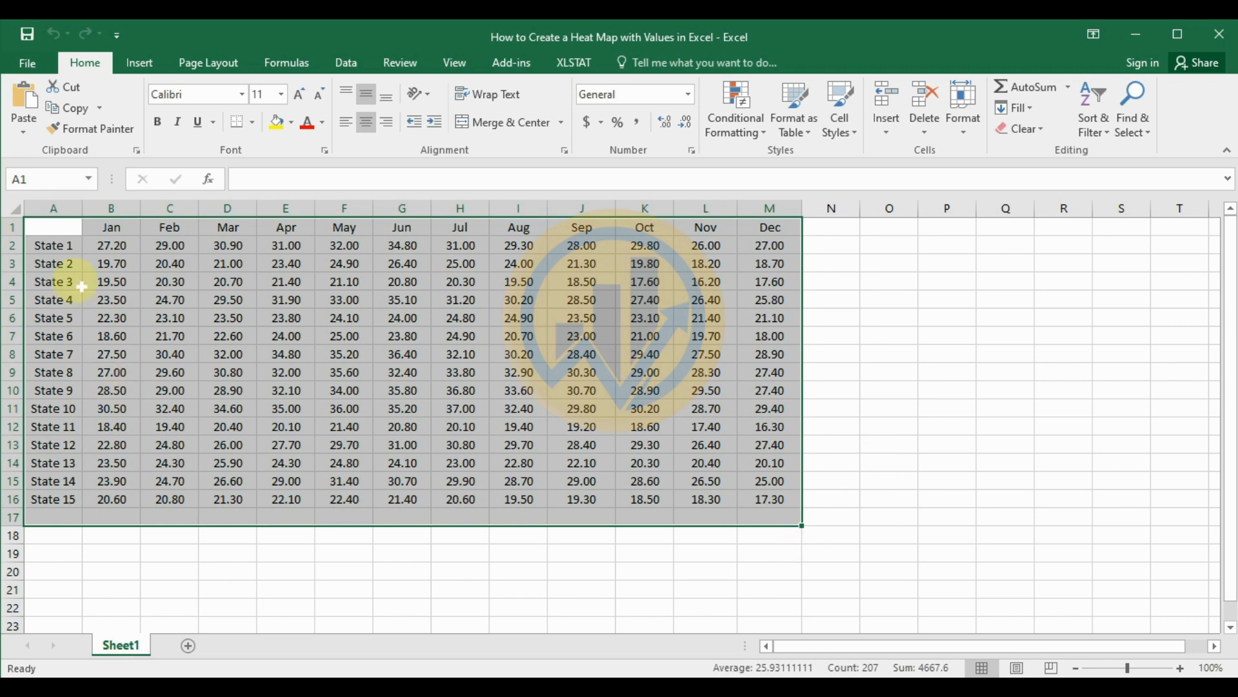
drag(57, 250, 56, 501)
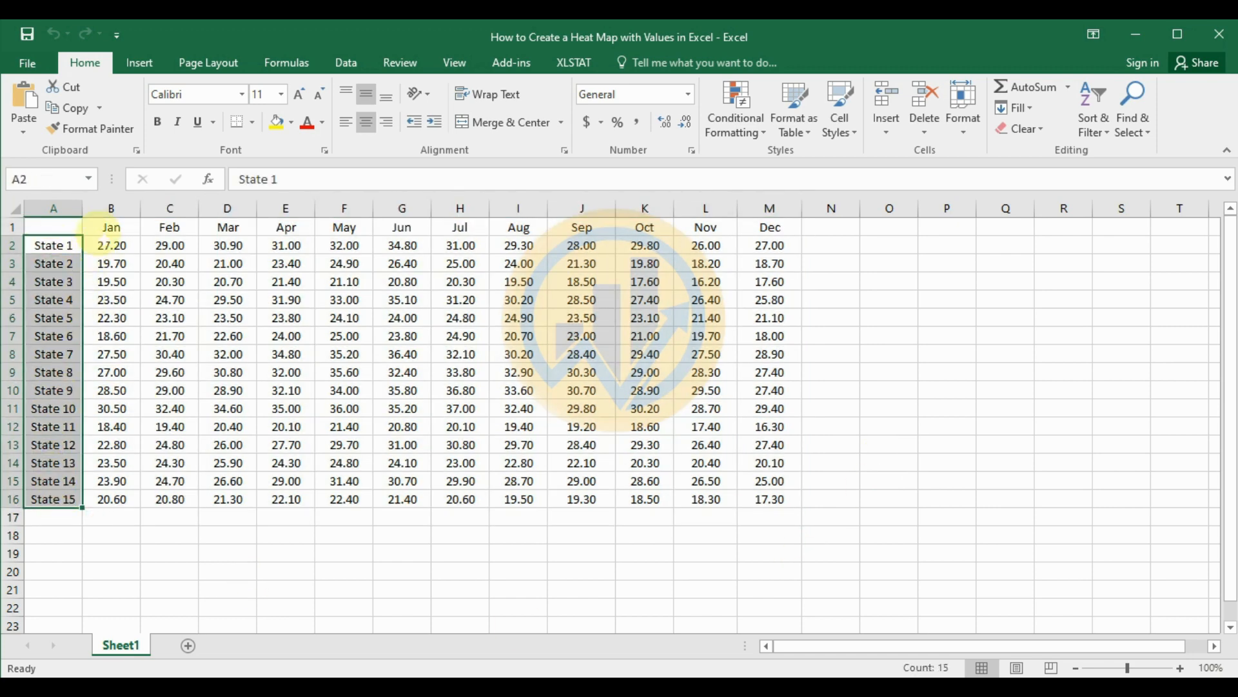
drag(107, 233, 782, 230)
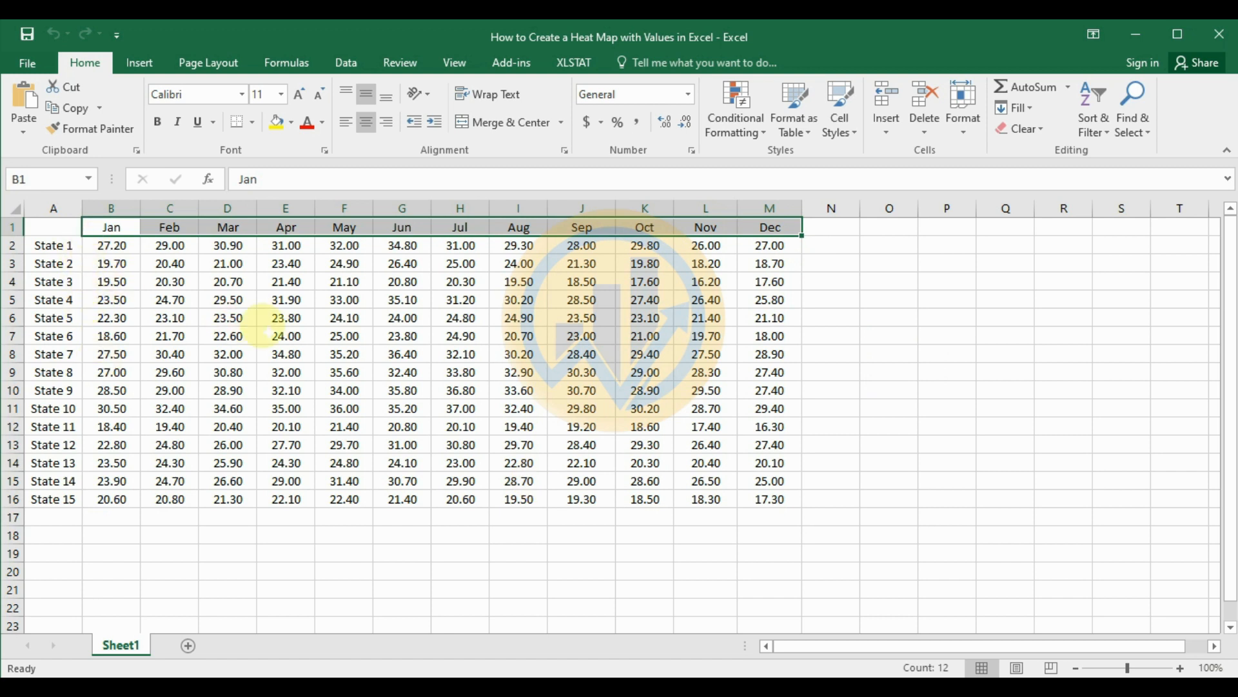
Step: Start a custom color scale rule for the values in B2:M16 using the 3-Color Scale format style
drag(105, 245, 765, 502)
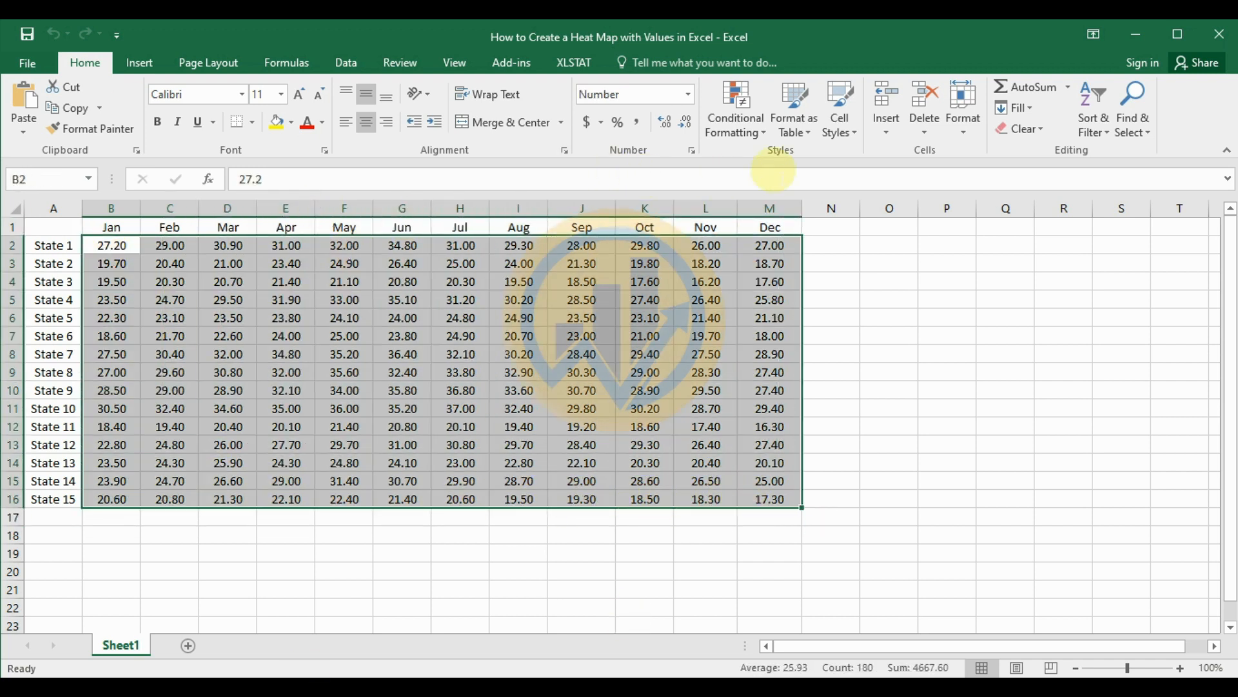
click(764, 137)
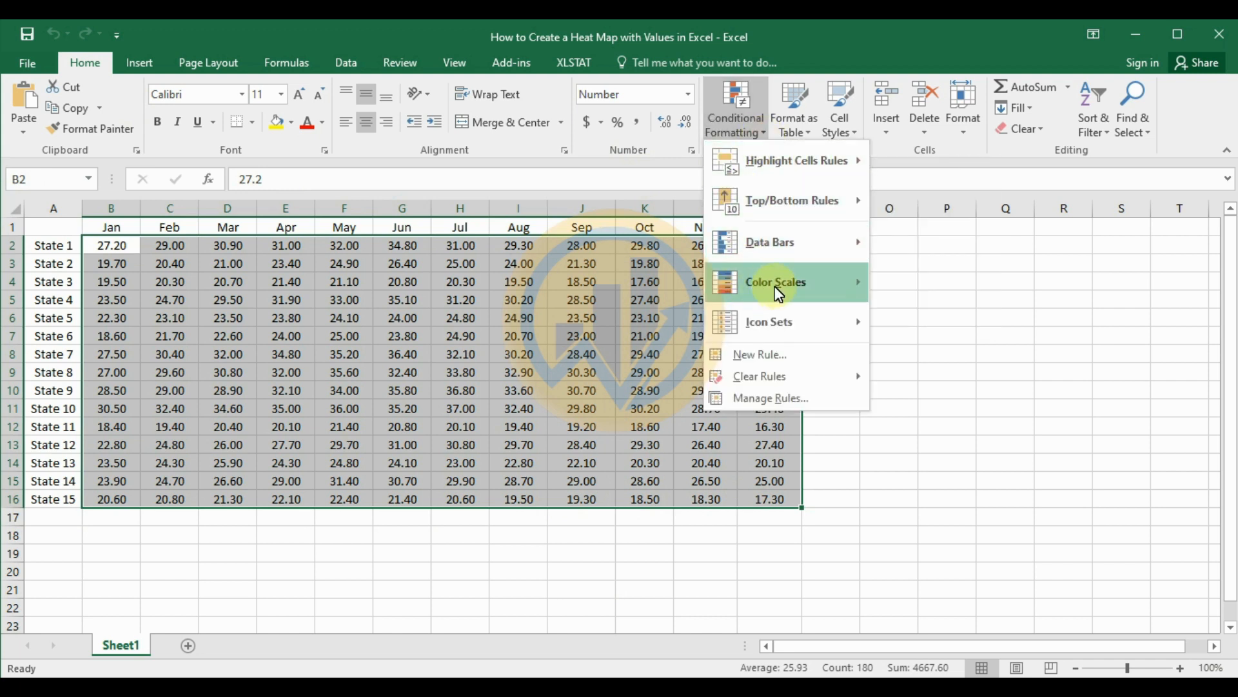
mouse_move(771, 291)
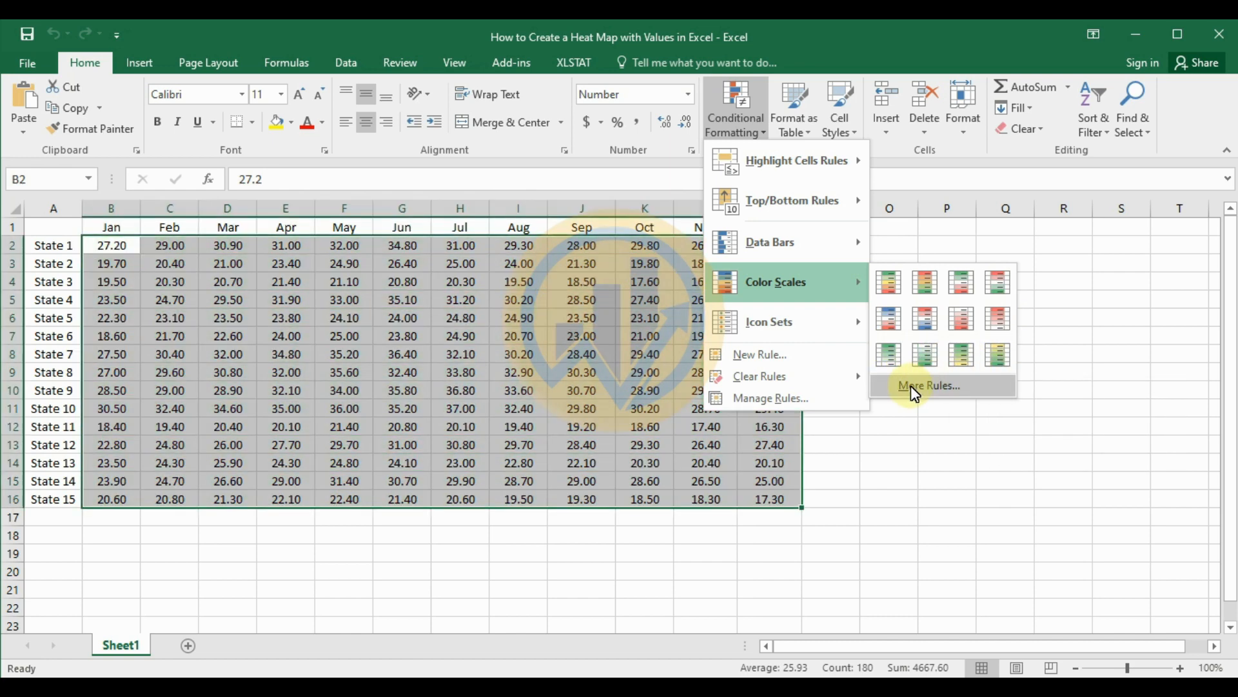
click(920, 391)
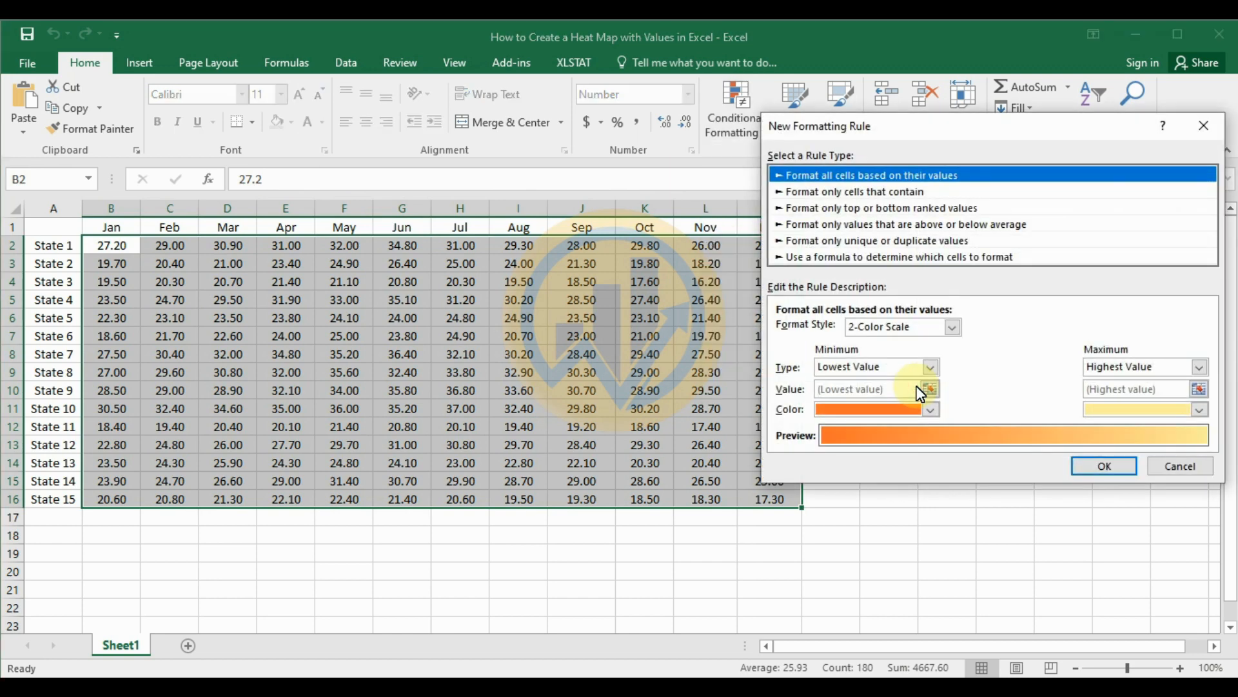
drag(943, 135, 920, 134)
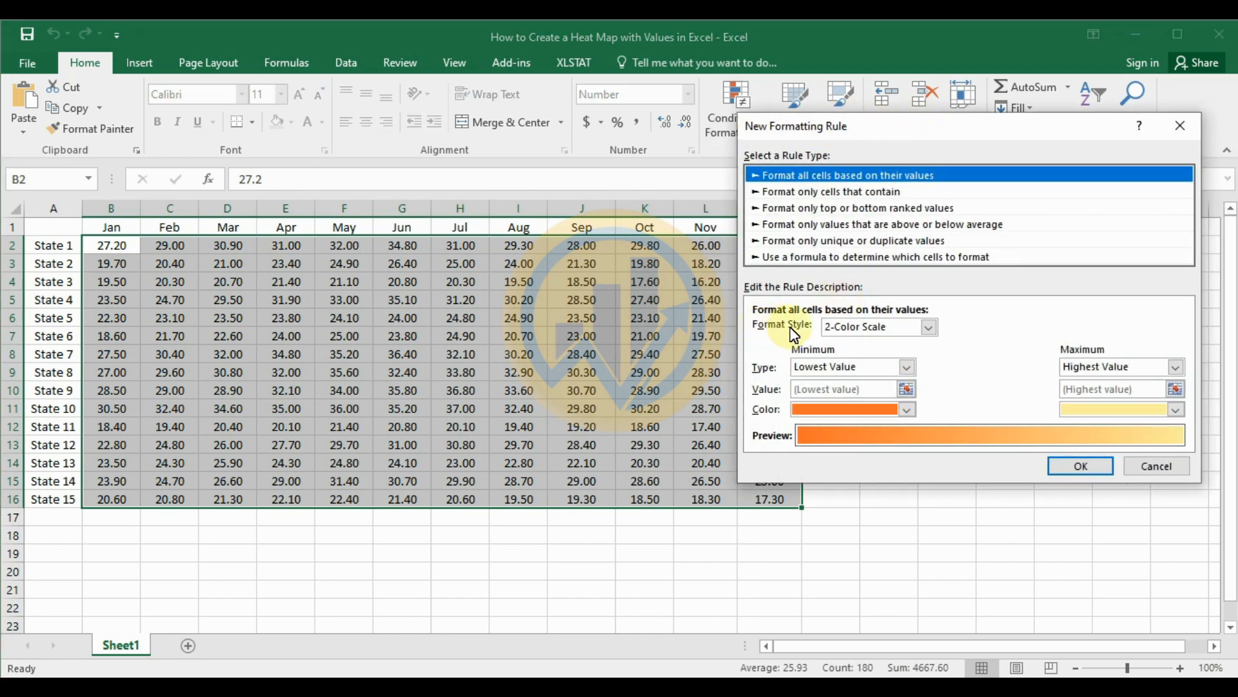
click(930, 328)
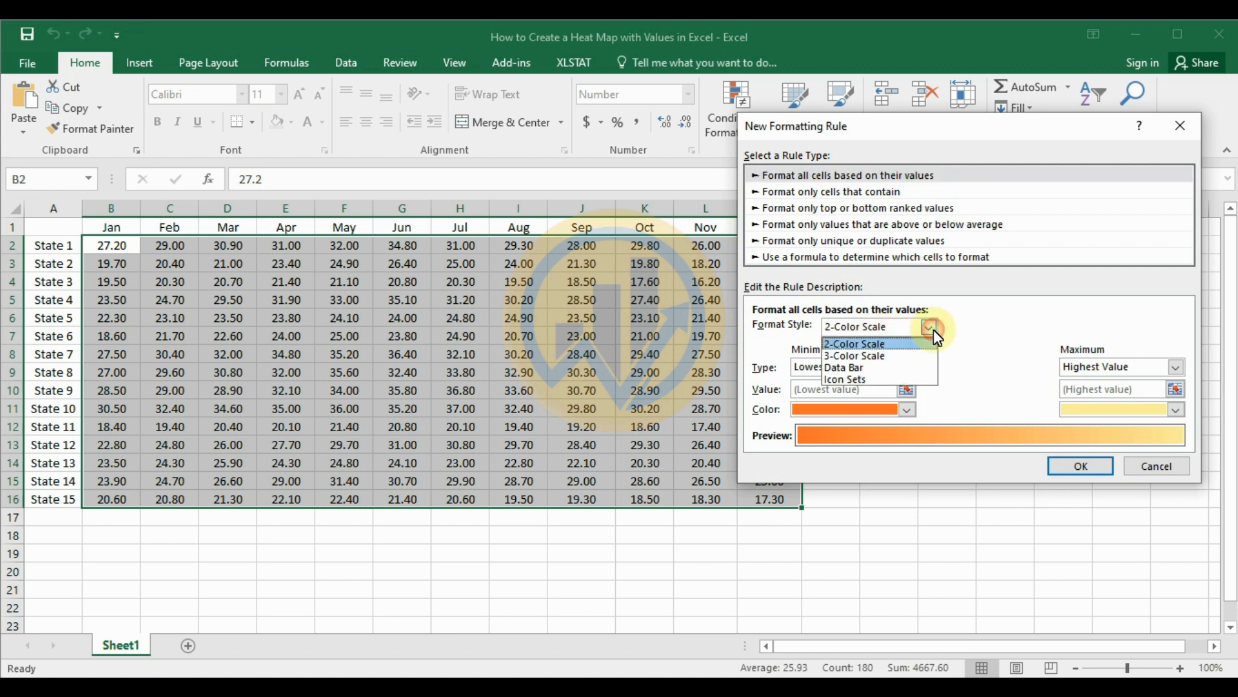
click(886, 356)
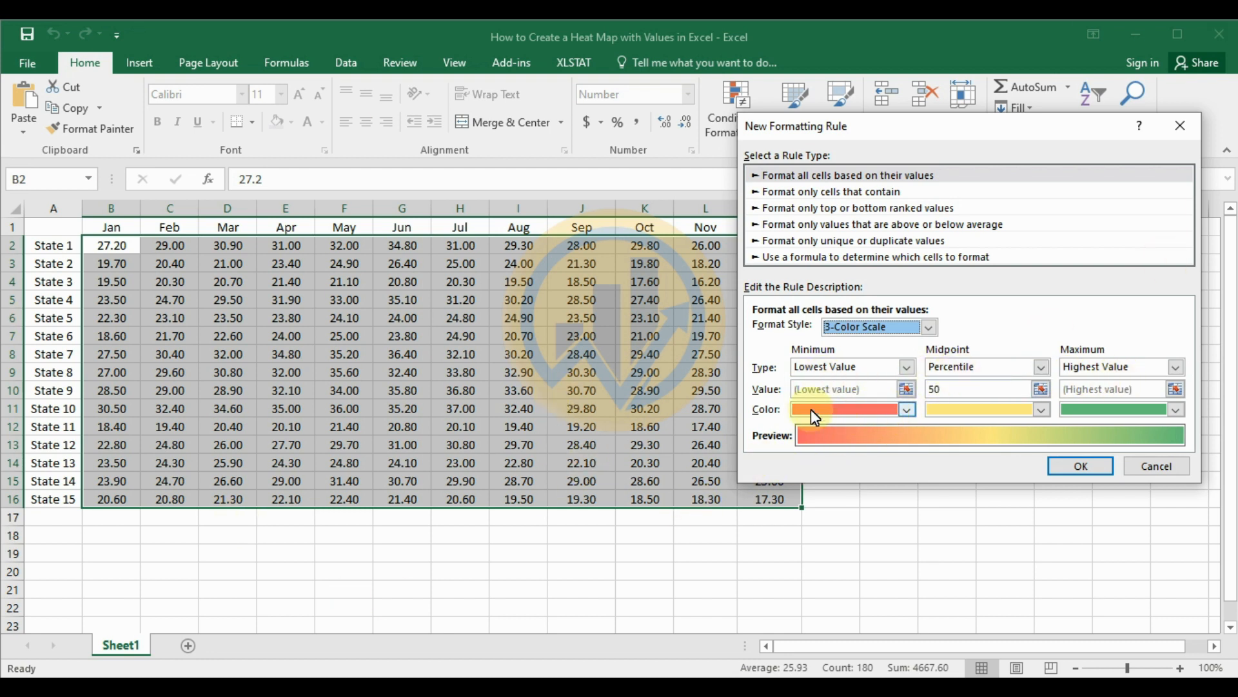
Step: Set the rule's minimum color to green, midpoint color to white and maximum color to red, and apply it
click(908, 410)
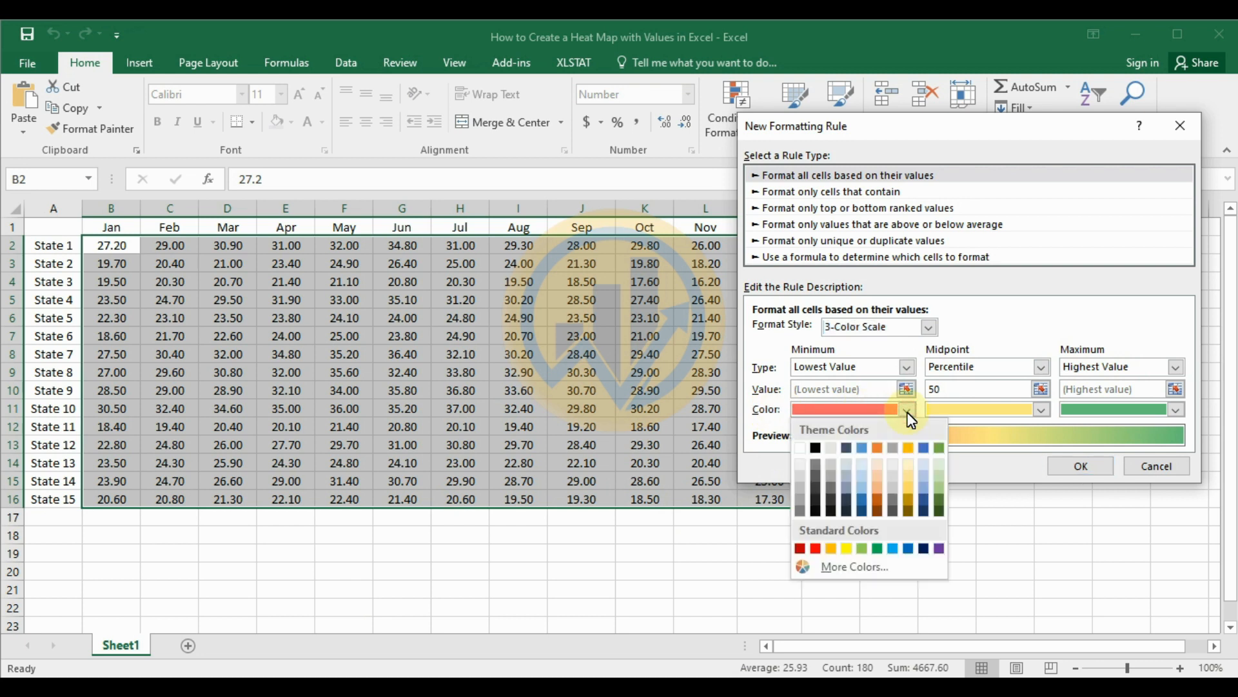
click(892, 549)
click(877, 548)
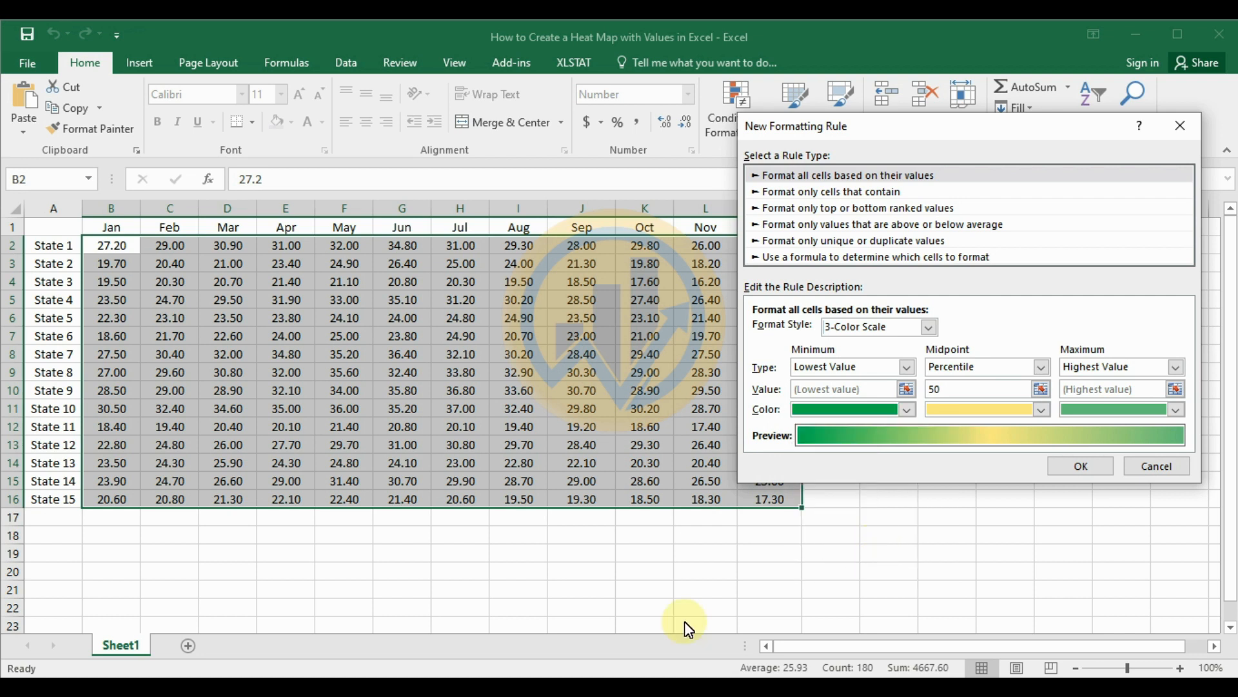
click(1044, 411)
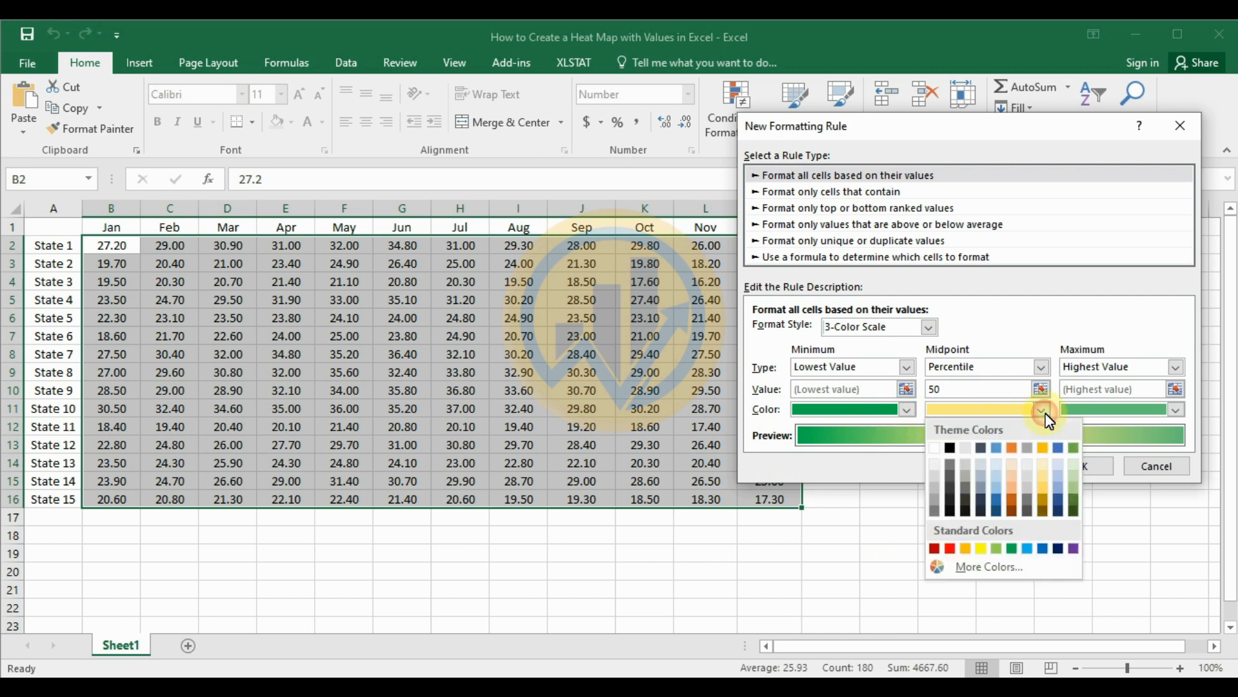
click(935, 449)
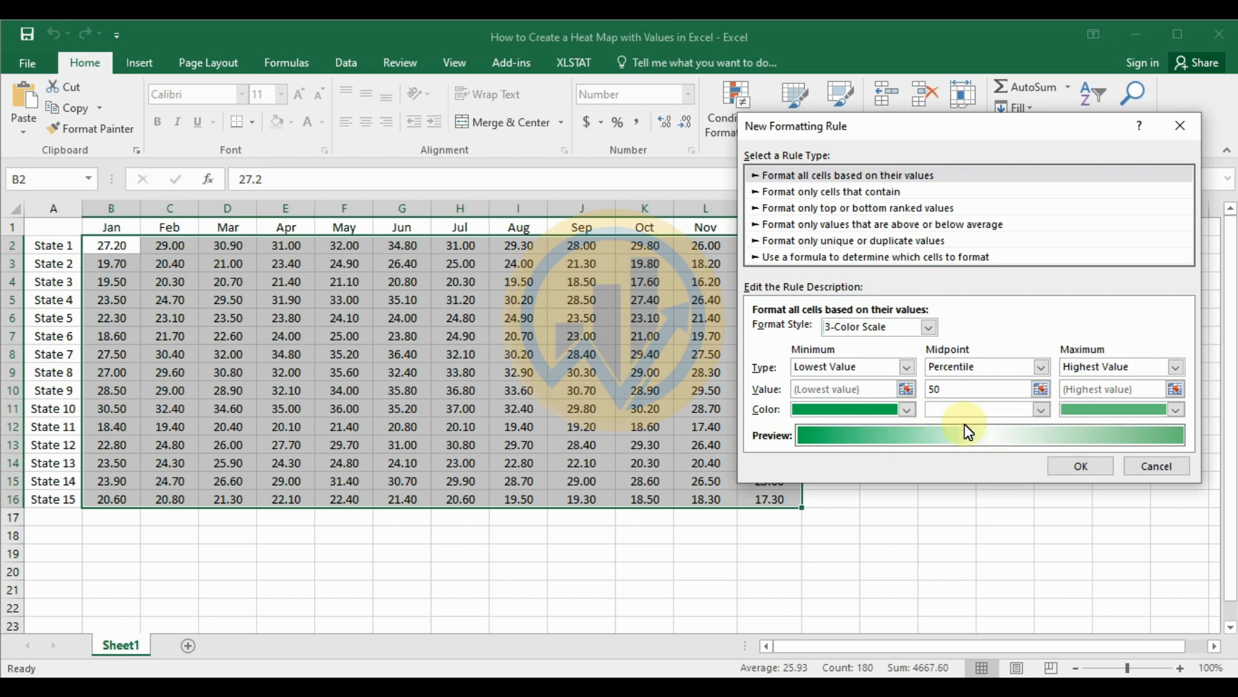
click(1176, 410)
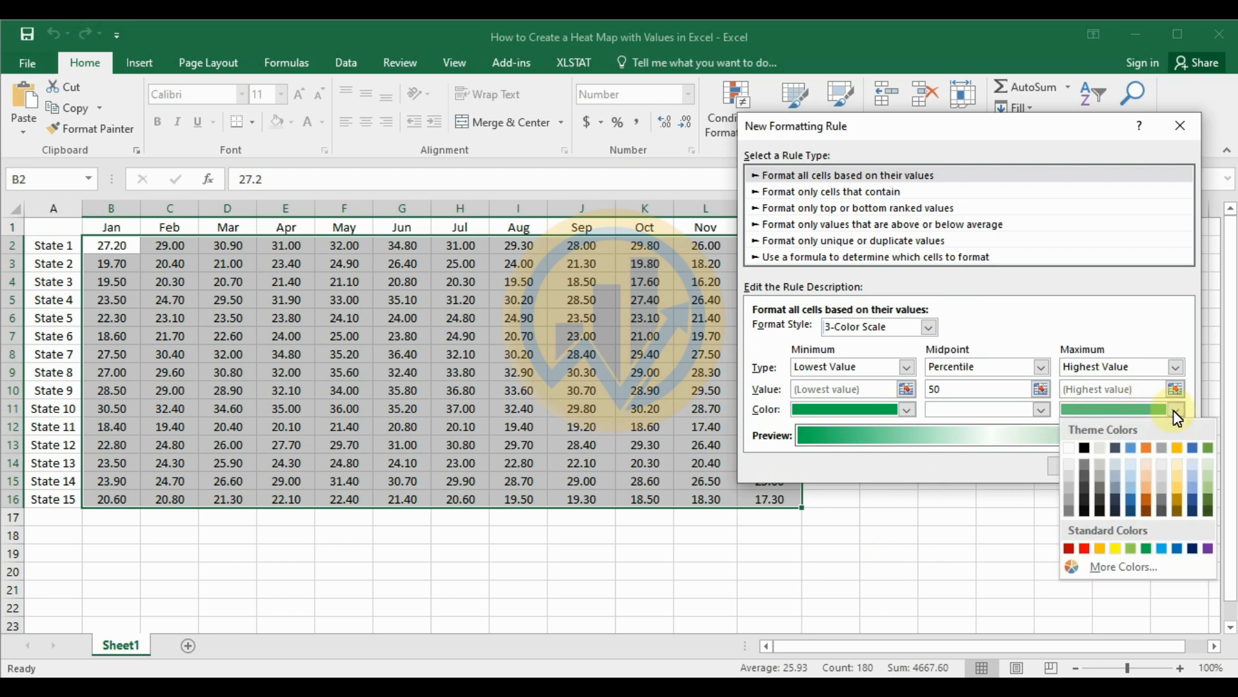
click(1066, 547)
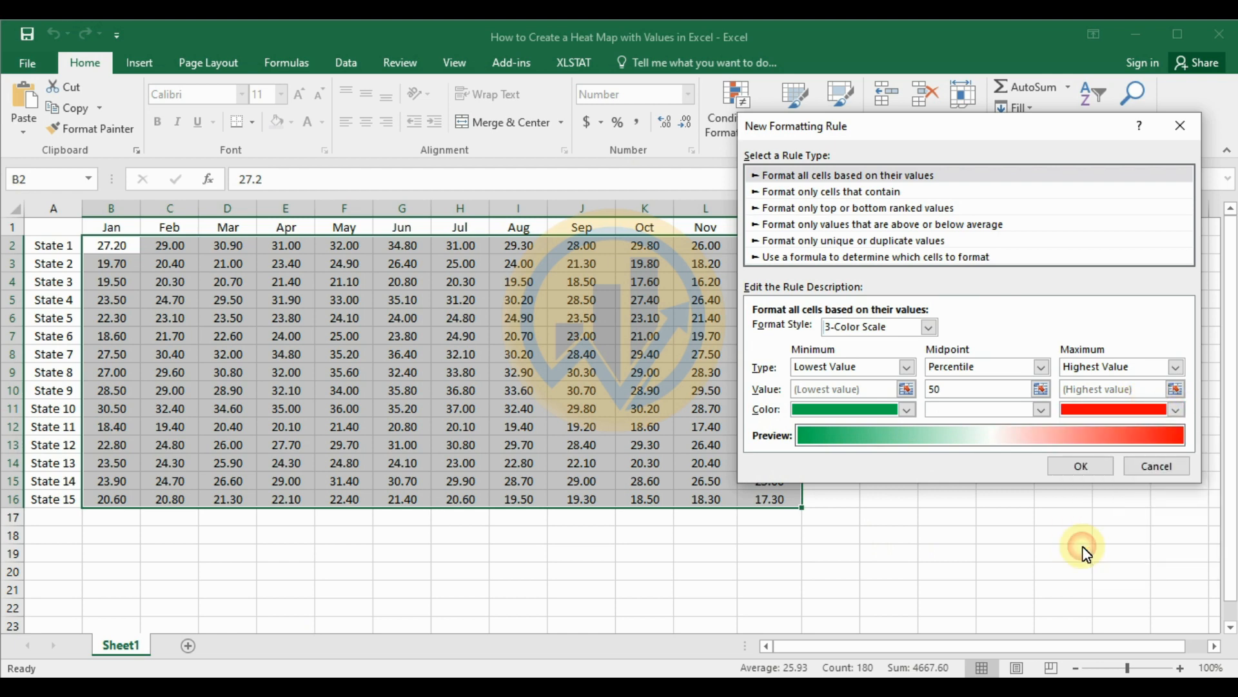
click(1081, 467)
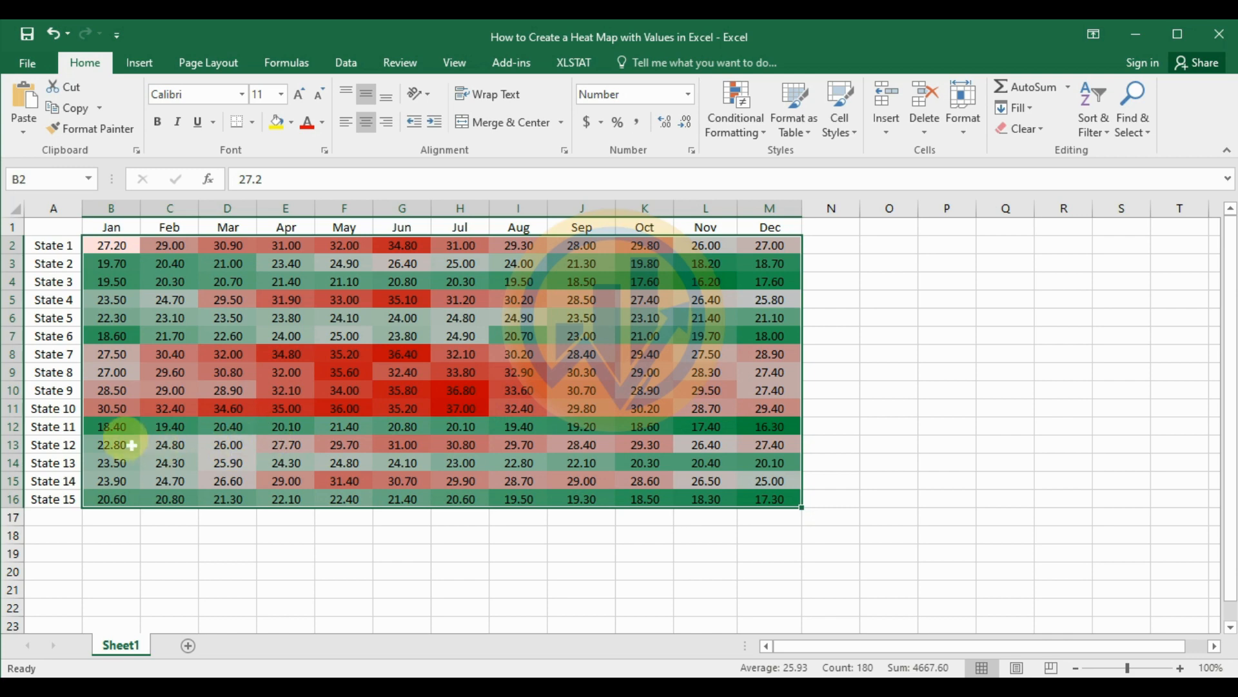
Step: Examine how the colors of individual heat map cells relate to low and middle values, such as State 2, State 5 and State 11
click(786, 435)
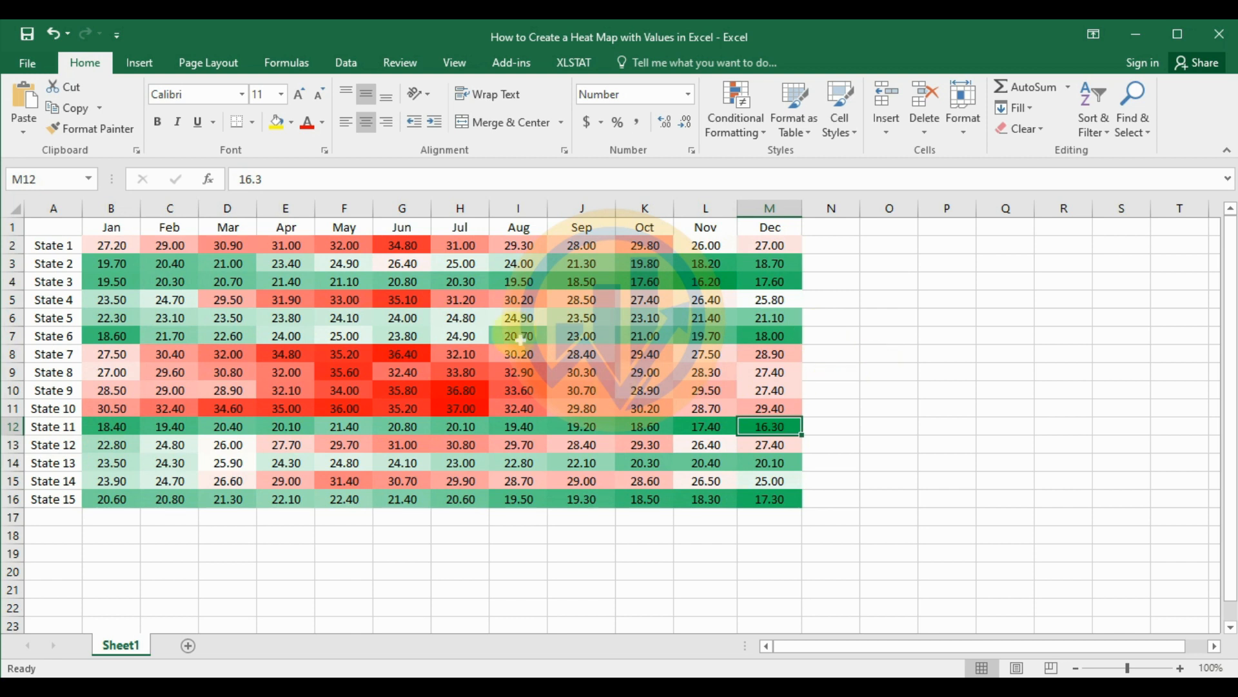
click(407, 265)
click(461, 264)
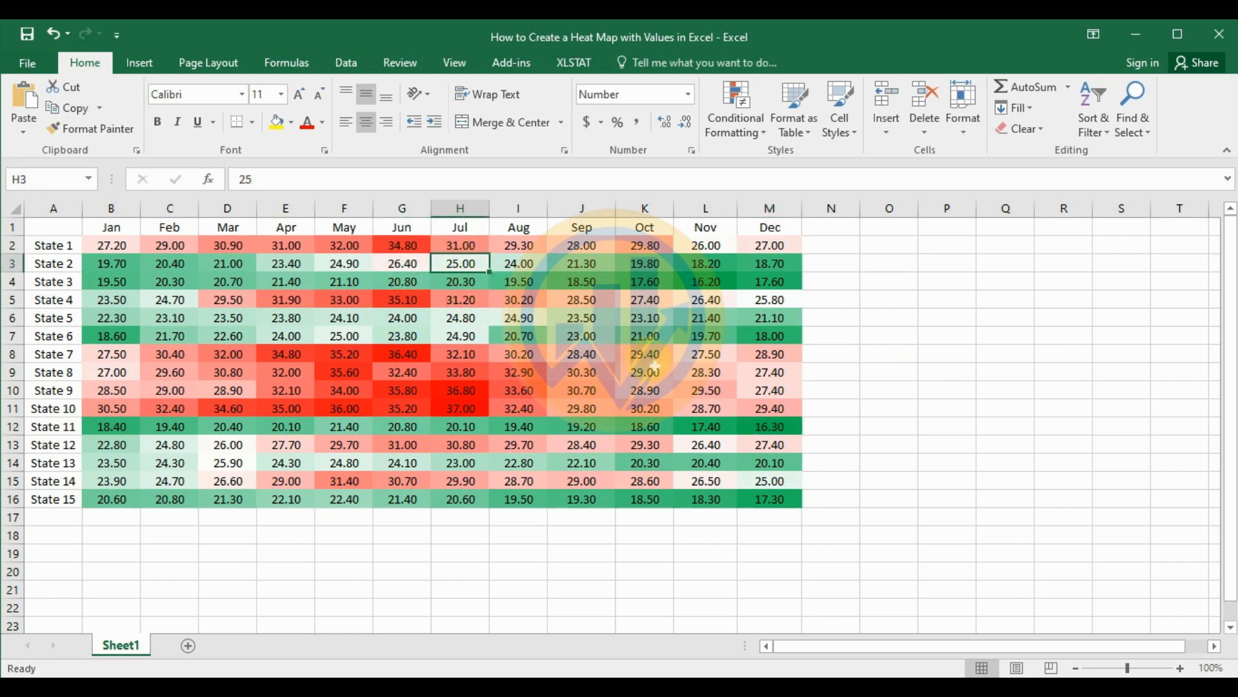
click(774, 375)
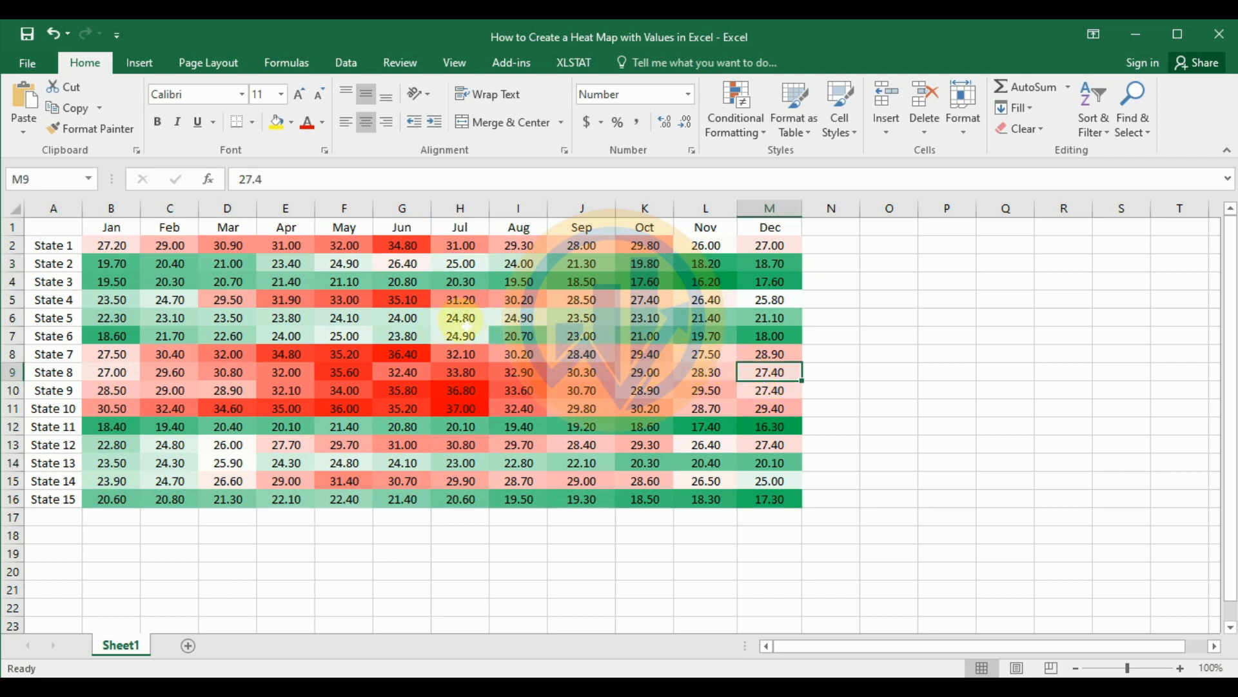
click(468, 318)
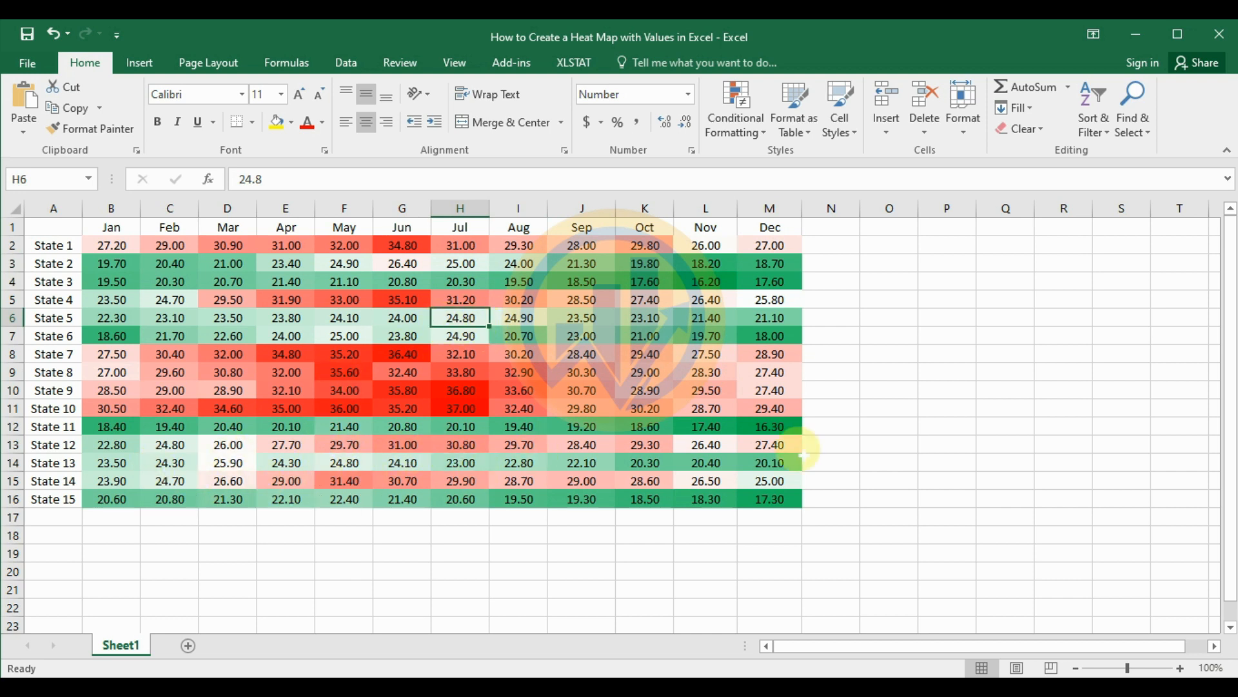
click(769, 428)
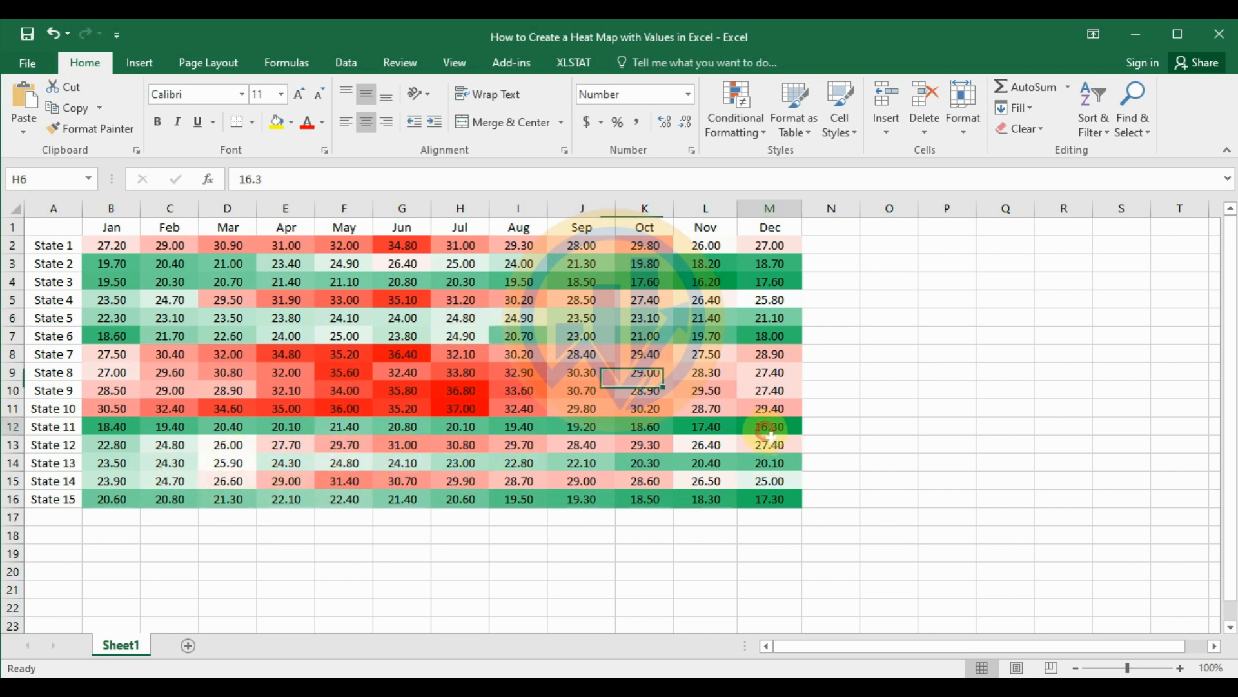
click(715, 431)
click(663, 433)
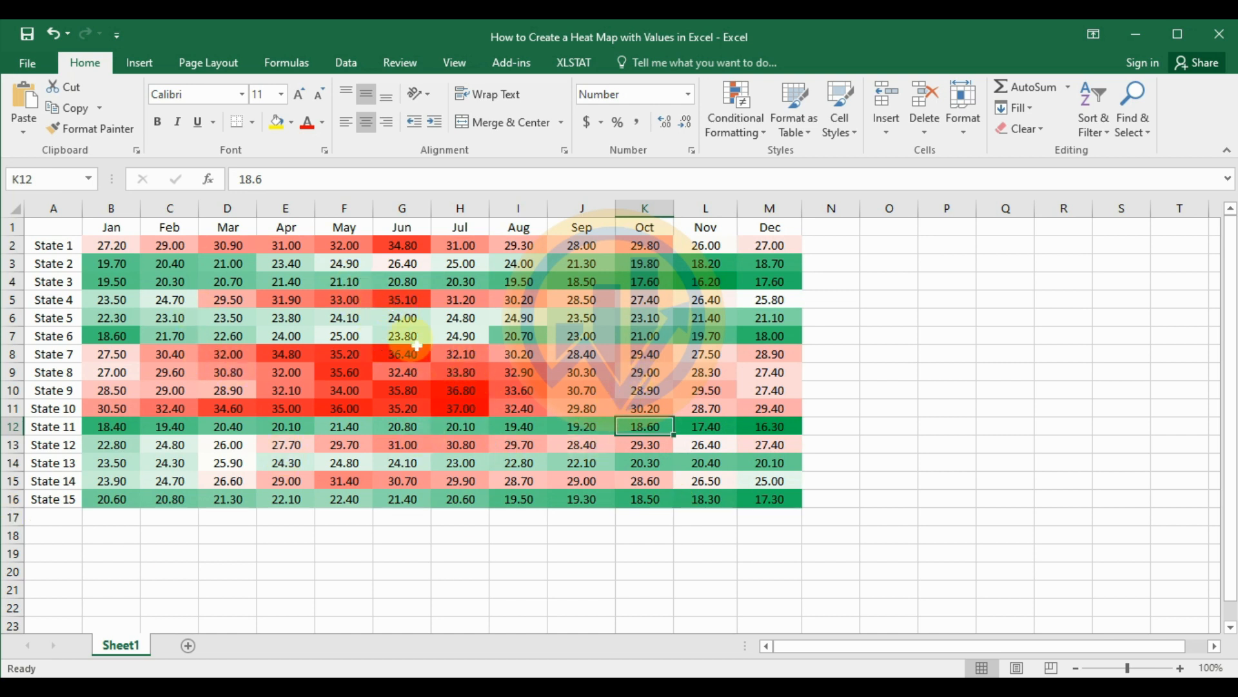
Step: Start another custom color scale rule for B2:M16 using the 2-Color Scale format style
drag(110, 246, 352, 481)
drag(570, 505, 769, 496)
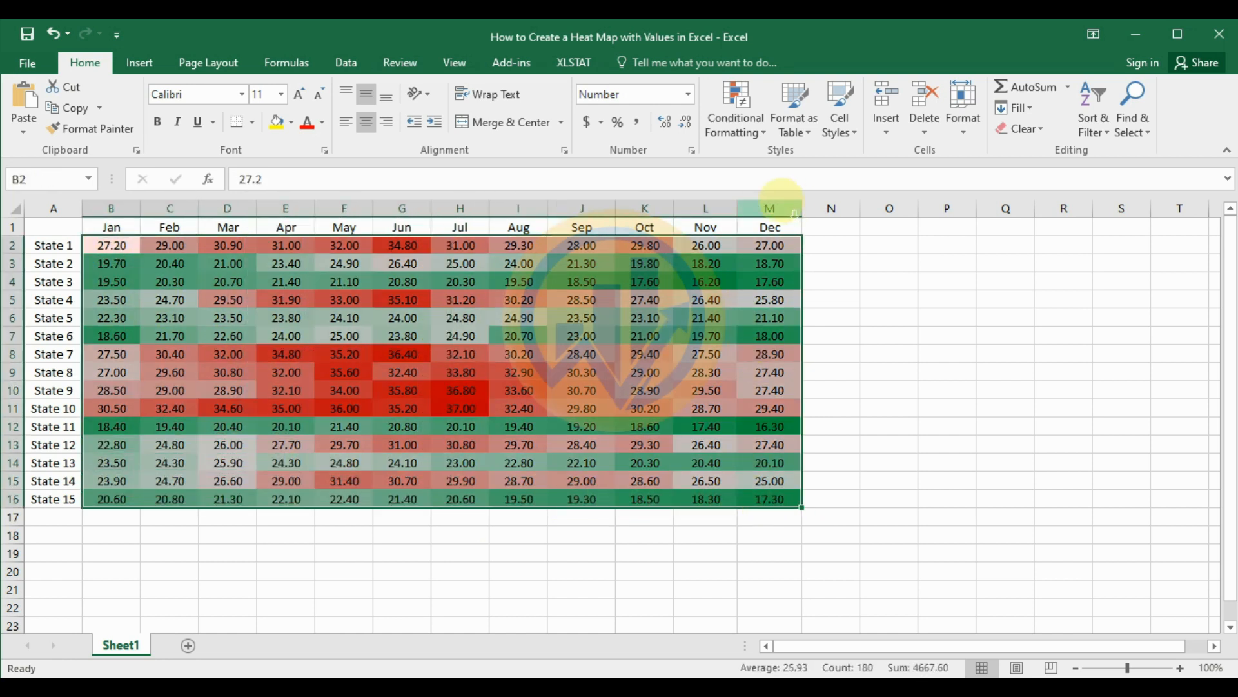
click(764, 133)
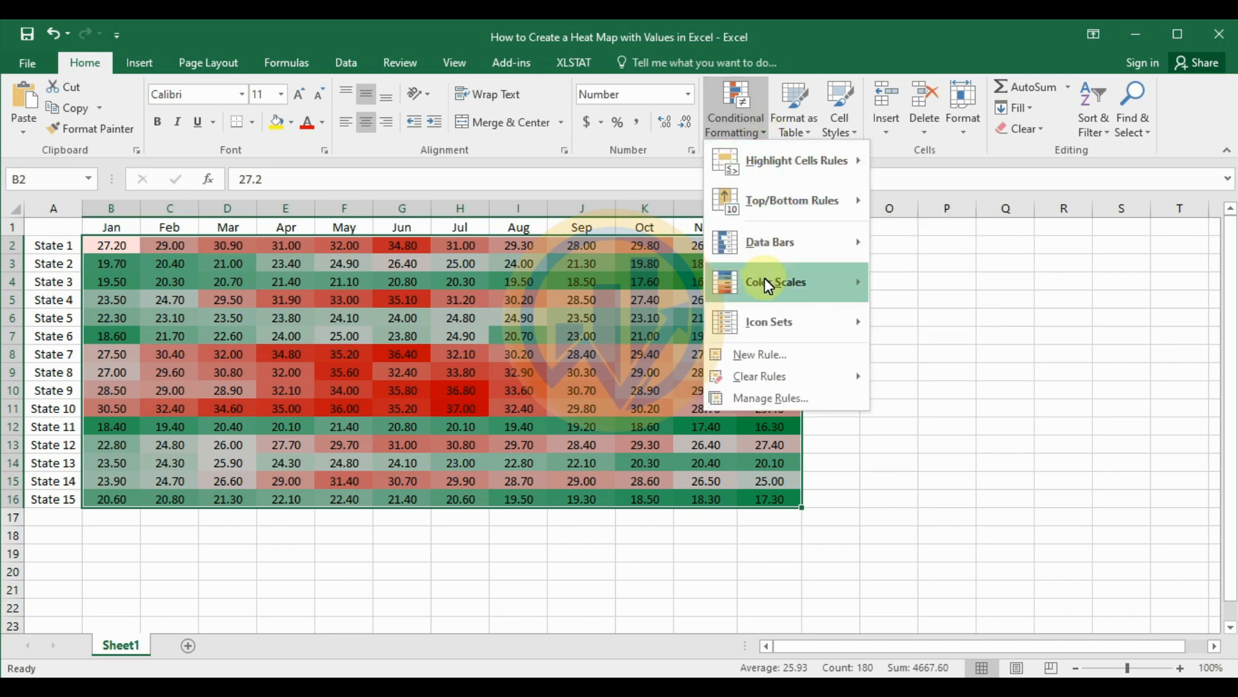
mouse_move(764, 277)
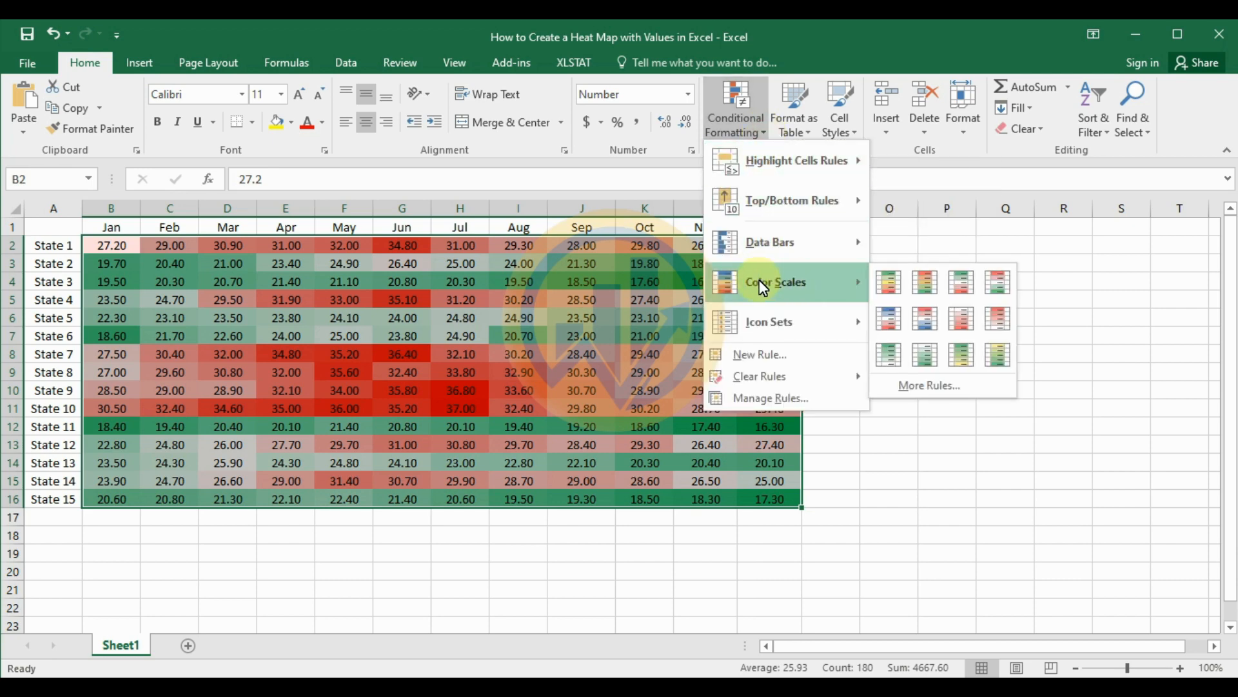
click(930, 386)
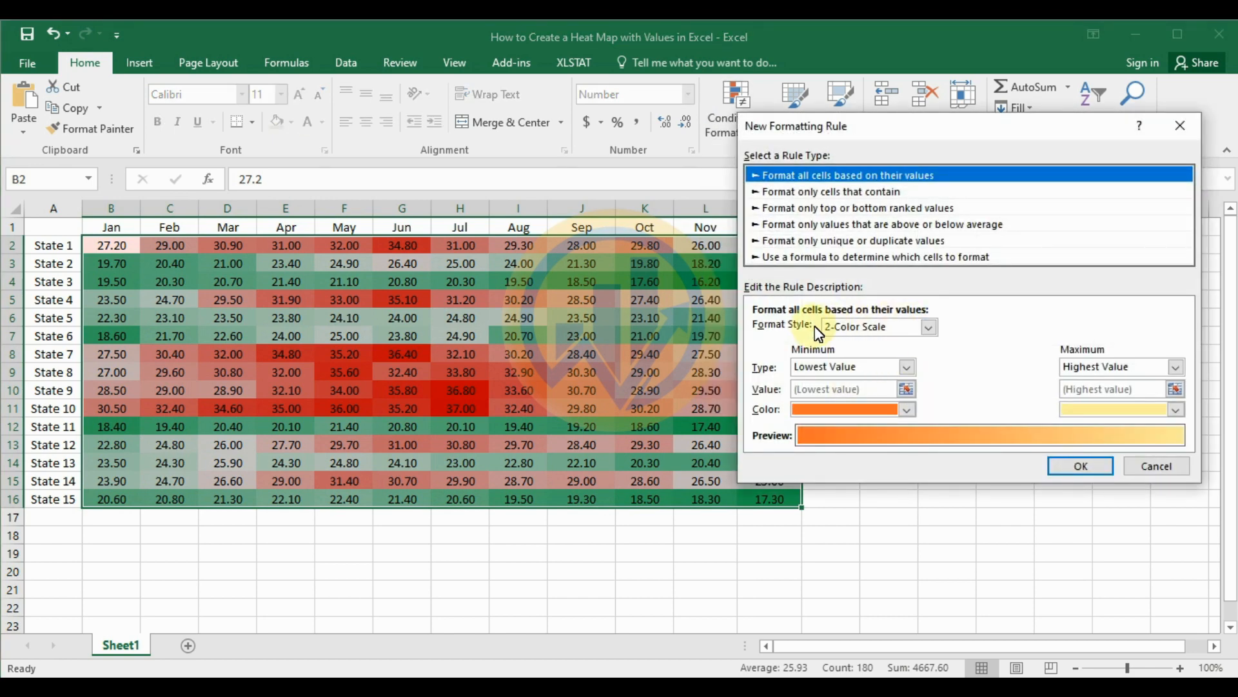
click(930, 328)
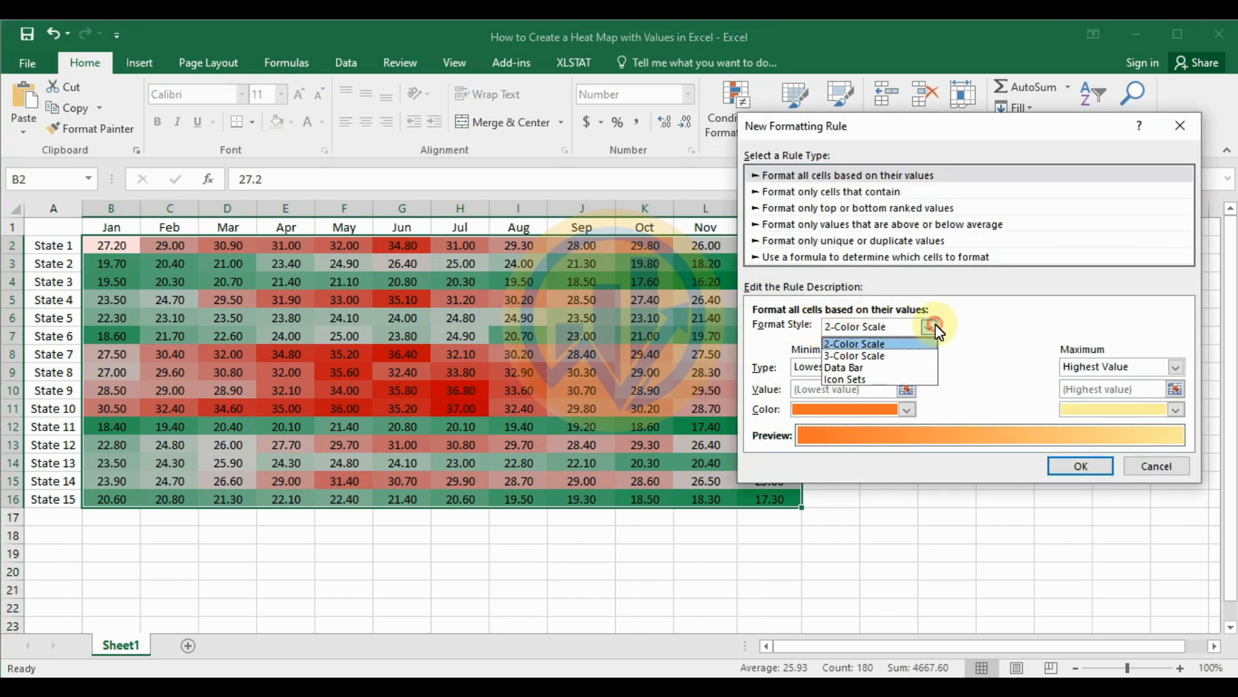
click(865, 352)
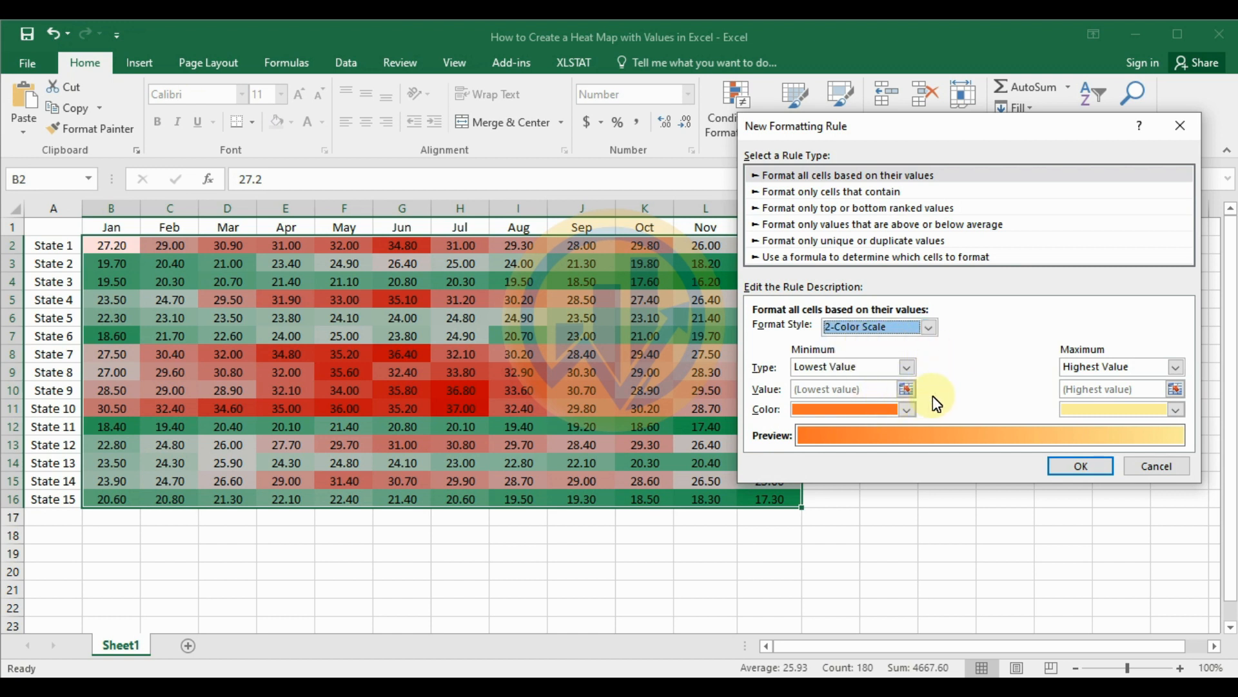
Step: Set the two-color rule's minimum color to green and maximum color to red, and apply it to the table
click(908, 410)
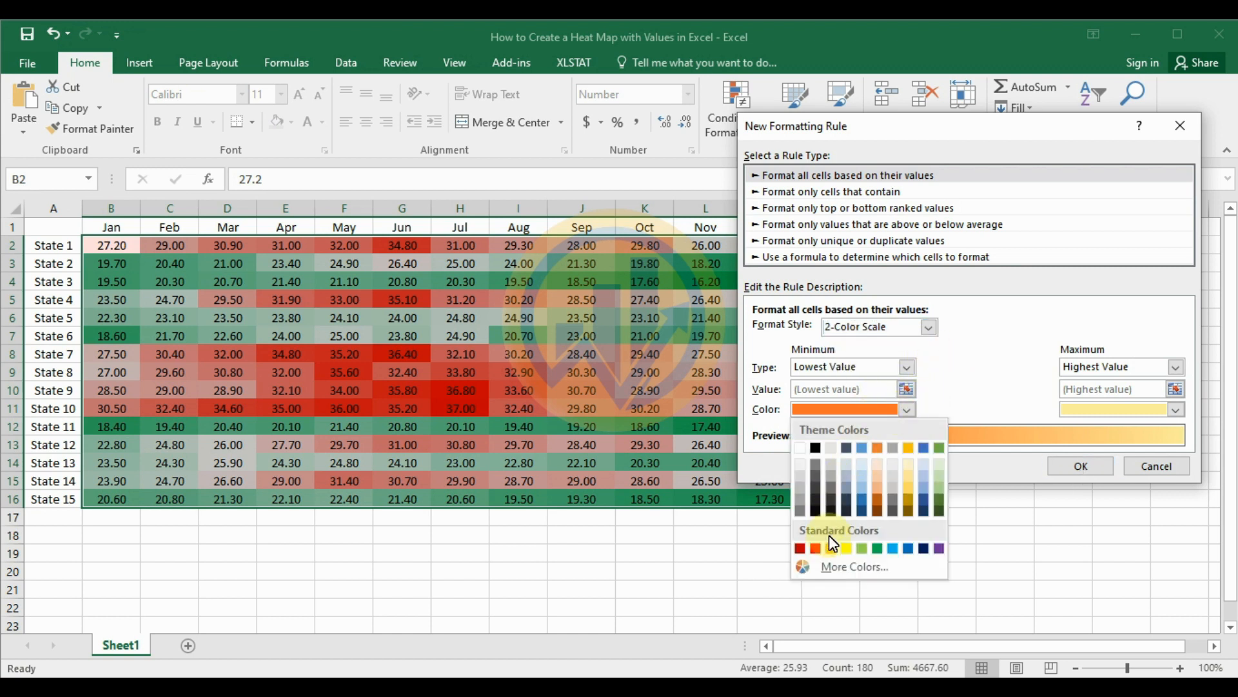
click(878, 549)
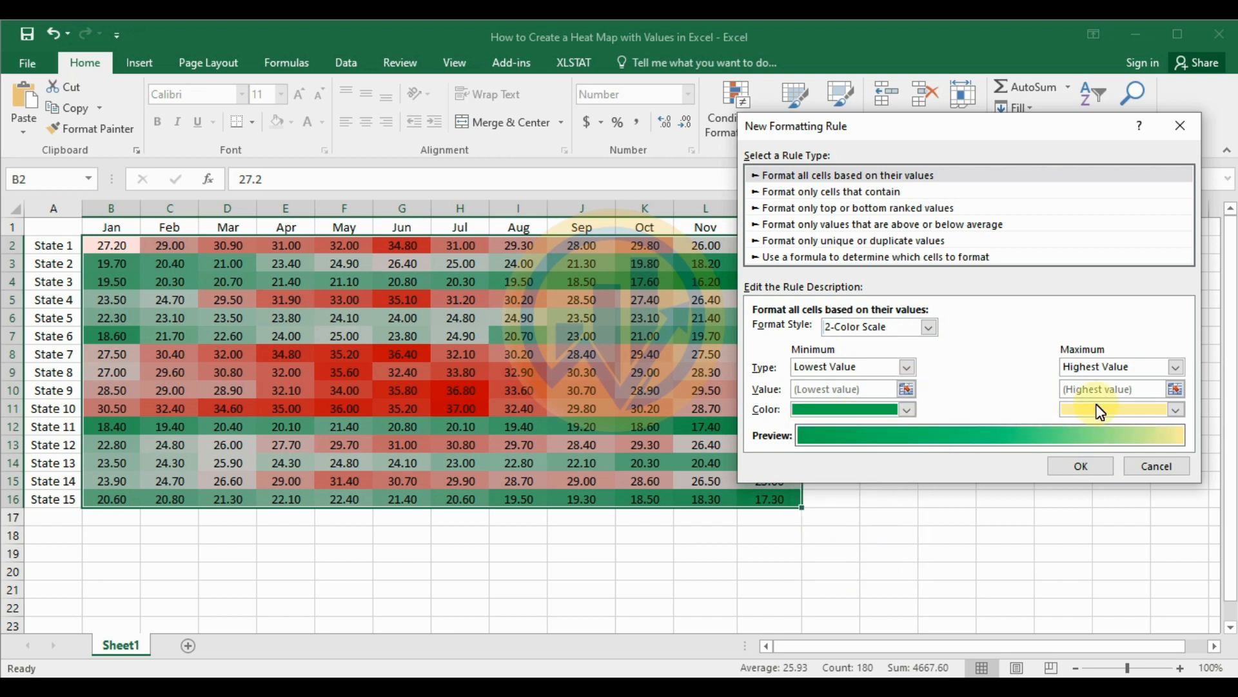
click(1175, 411)
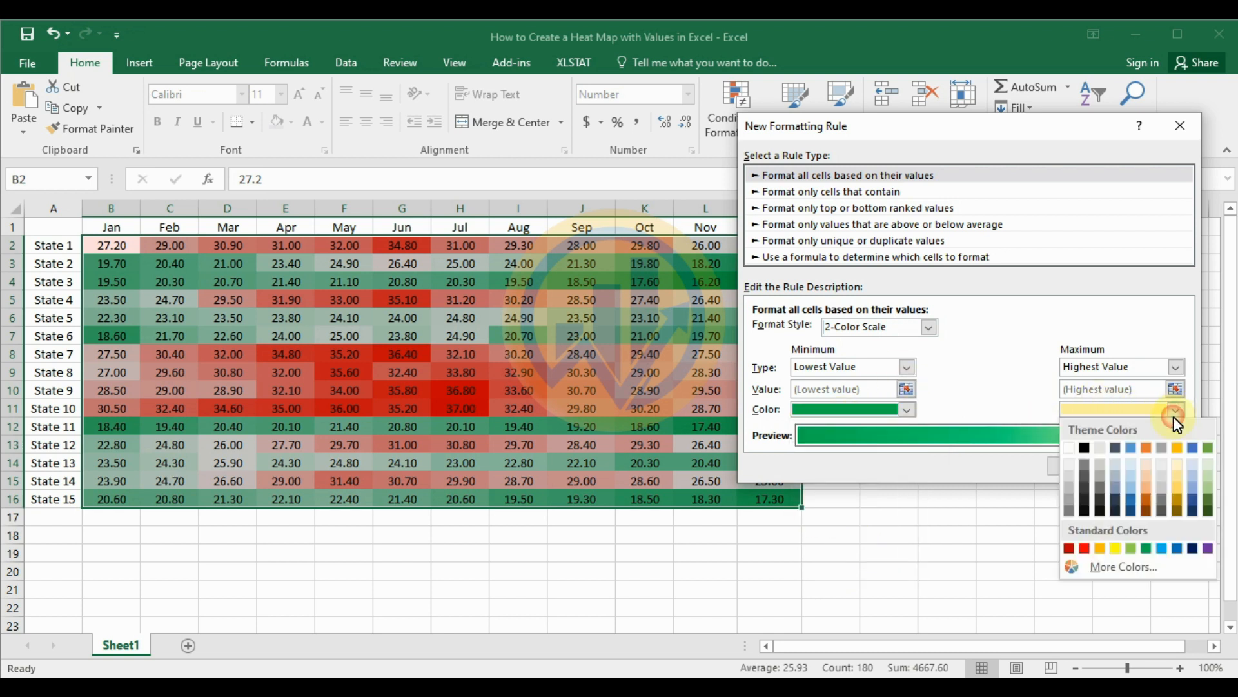
click(1084, 549)
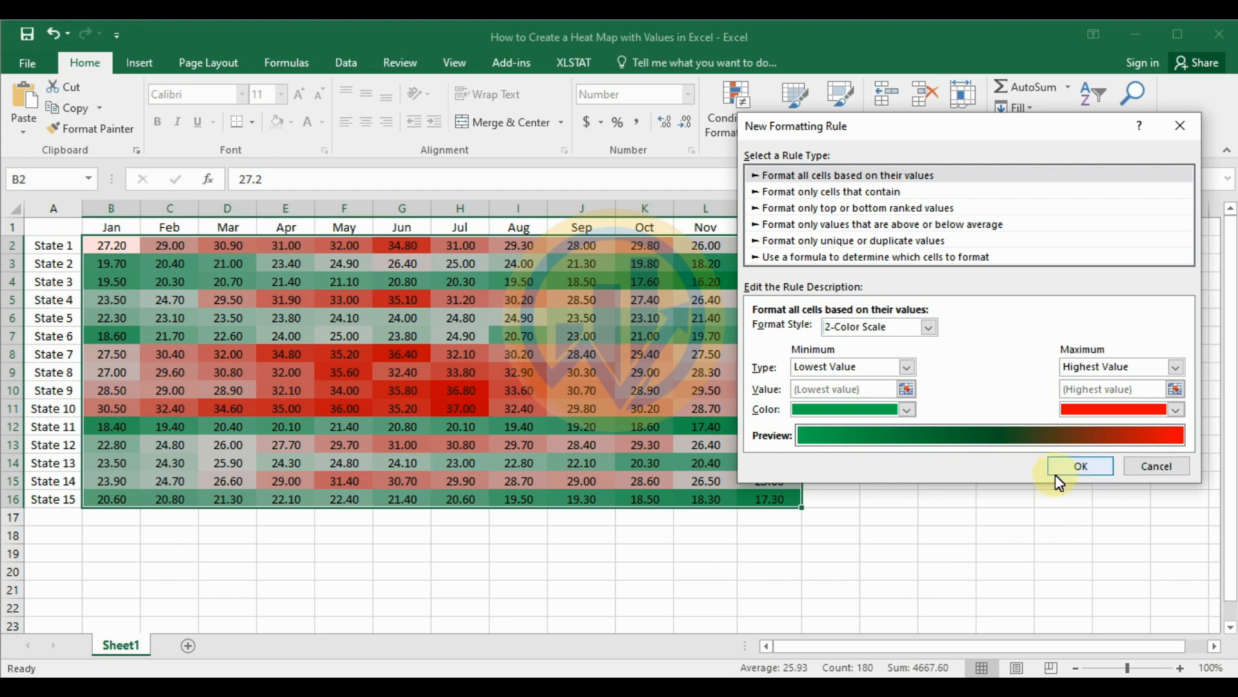
click(1076, 475)
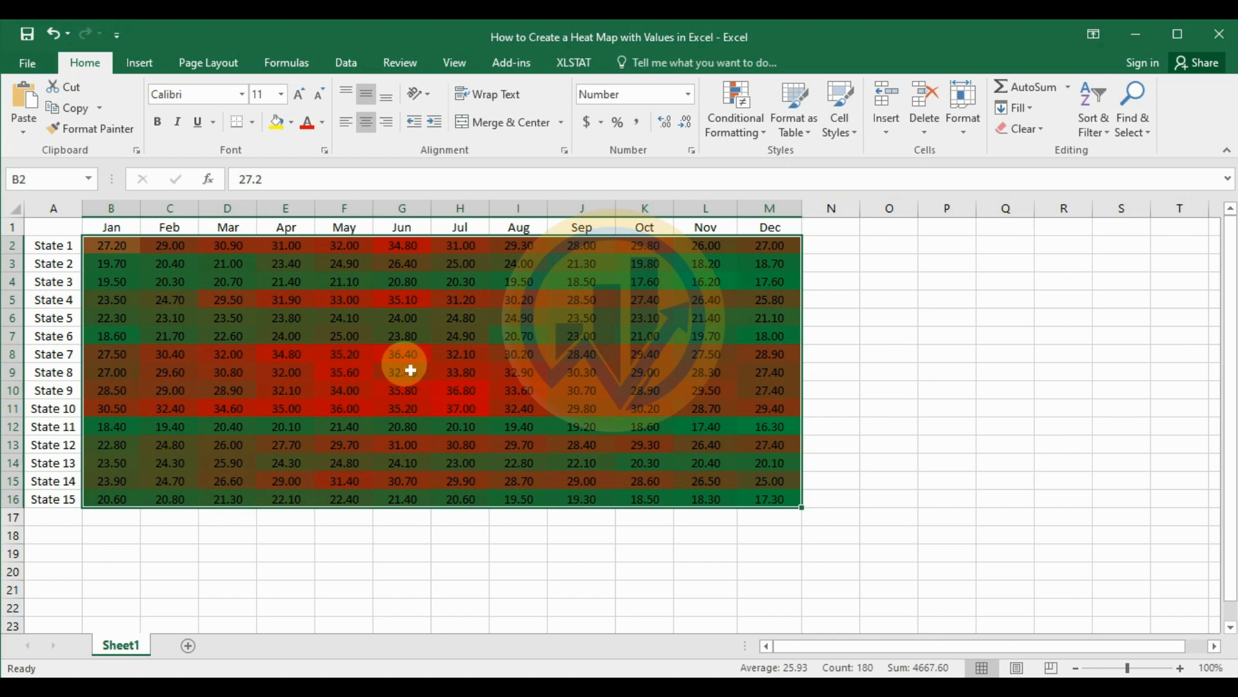
Step: Inspect the red block of values for State 7 to State 10 from April to July
drag(342, 354, 404, 427)
drag(280, 360, 490, 416)
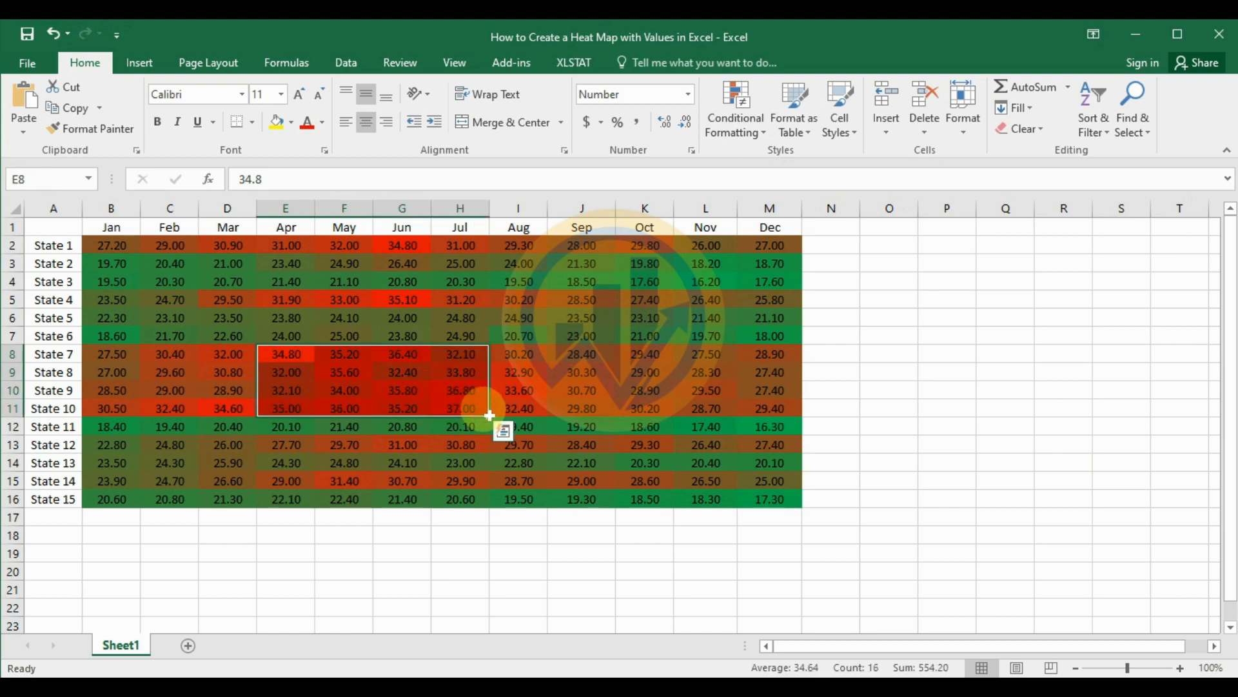
Step: Inspect the green November and December values for State 11, State 6 and State 3
drag(705, 431, 763, 415)
drag(706, 335, 763, 335)
drag(707, 290, 769, 288)
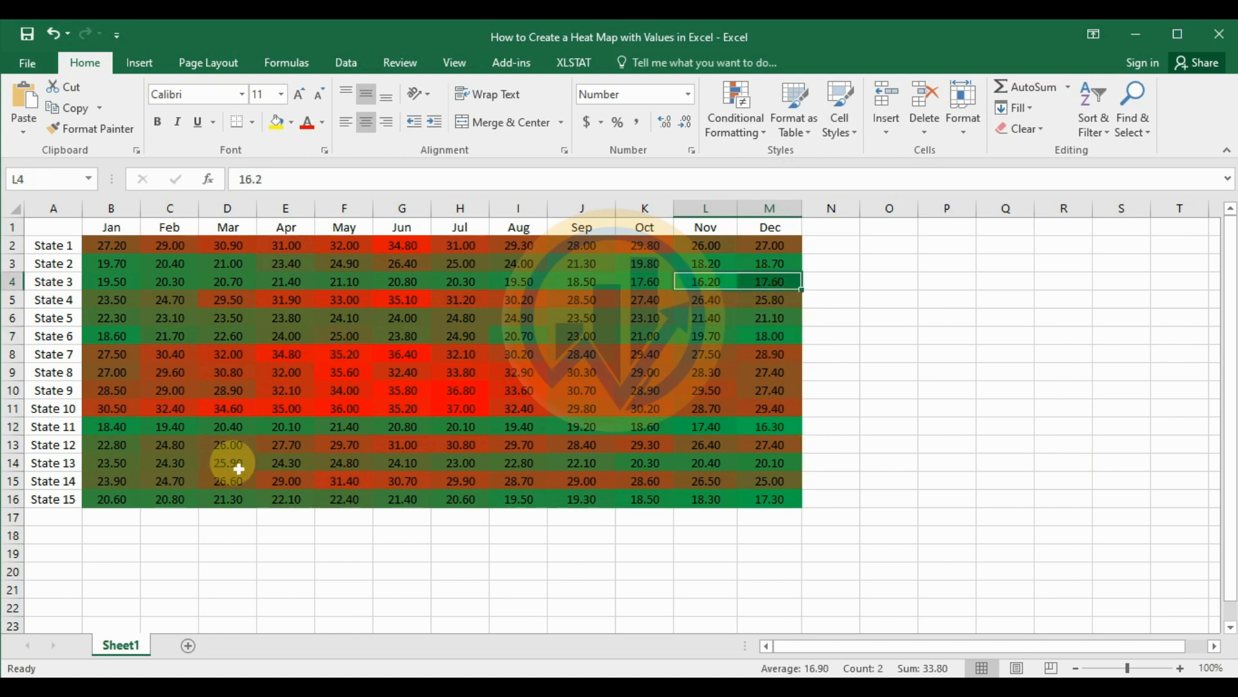
Step: Apply the preset Green - Yellow - Red Color Scale to the table values in B2:M16
drag(119, 249, 771, 499)
click(763, 126)
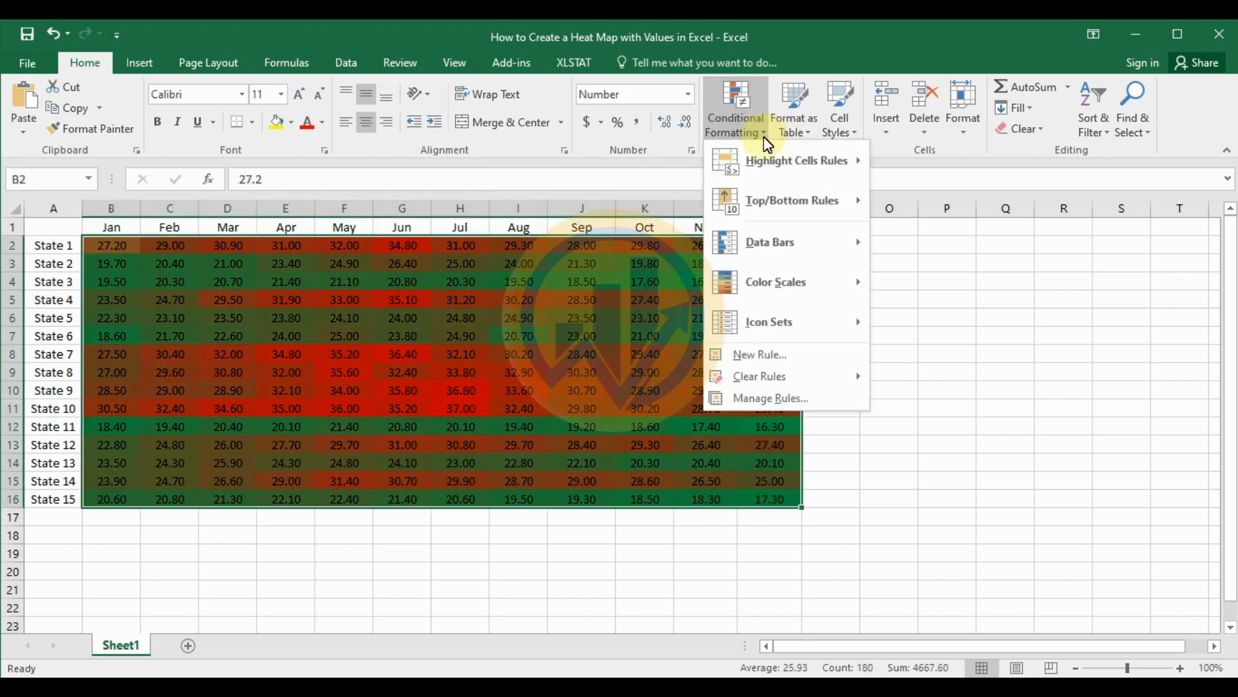
mouse_move(766, 284)
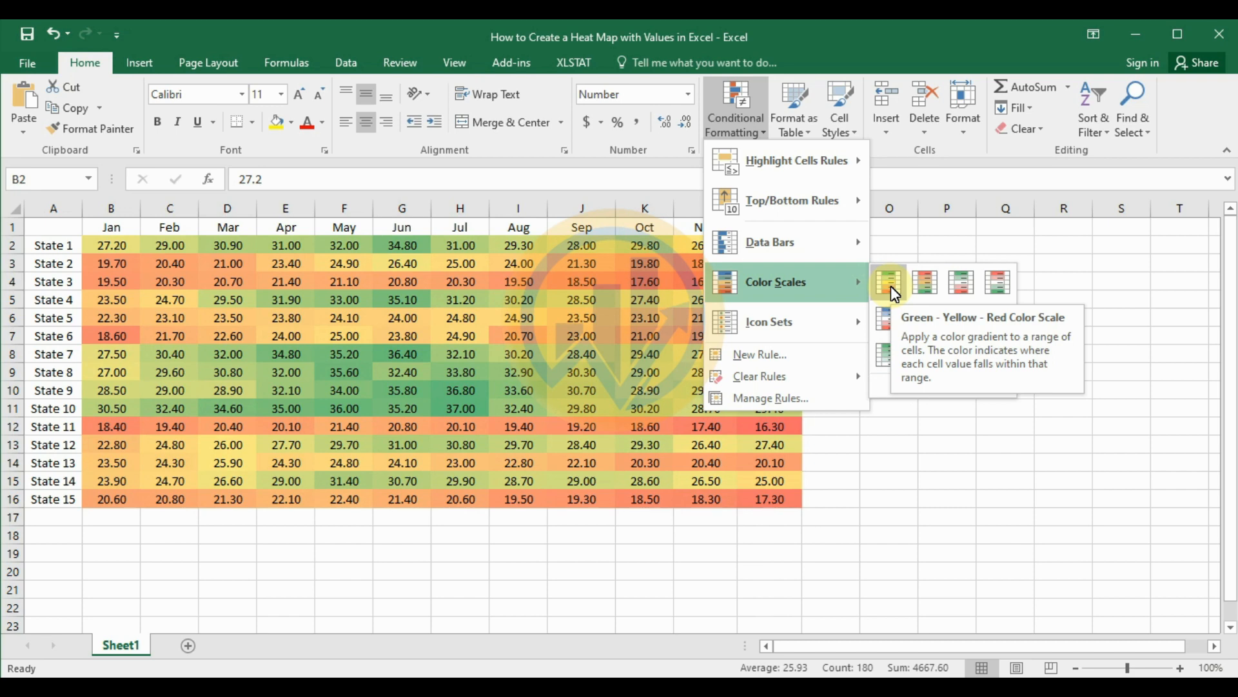
click(890, 284)
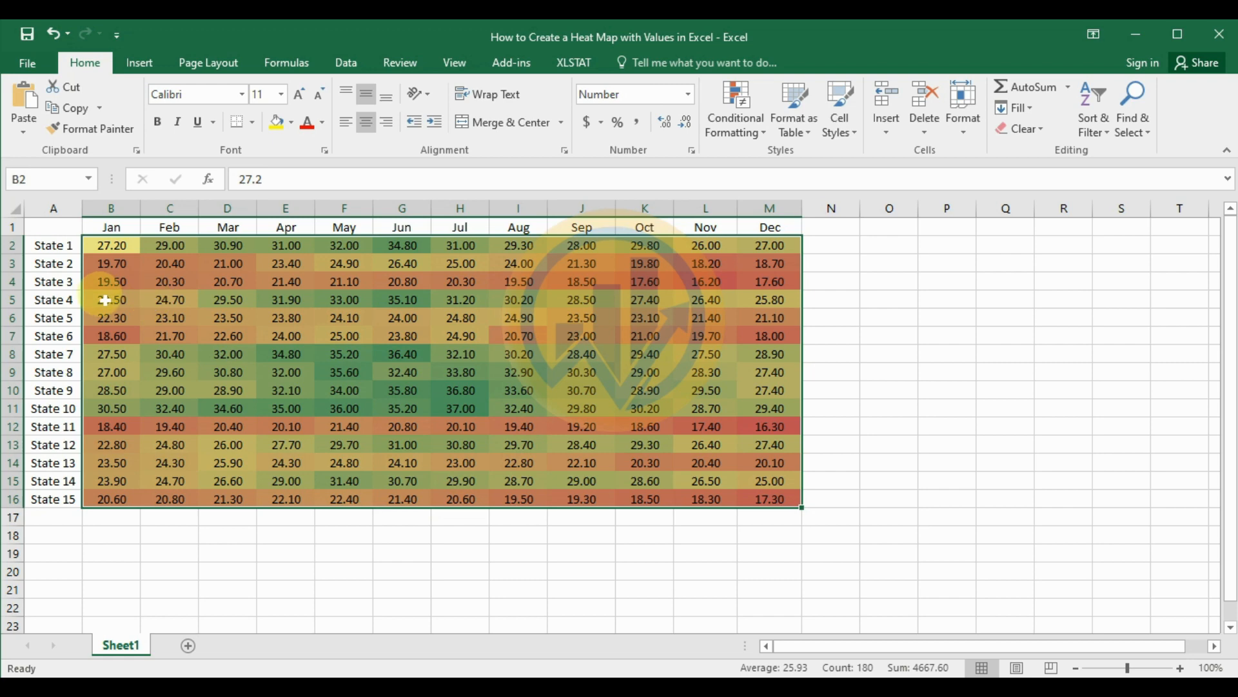
click(934, 355)
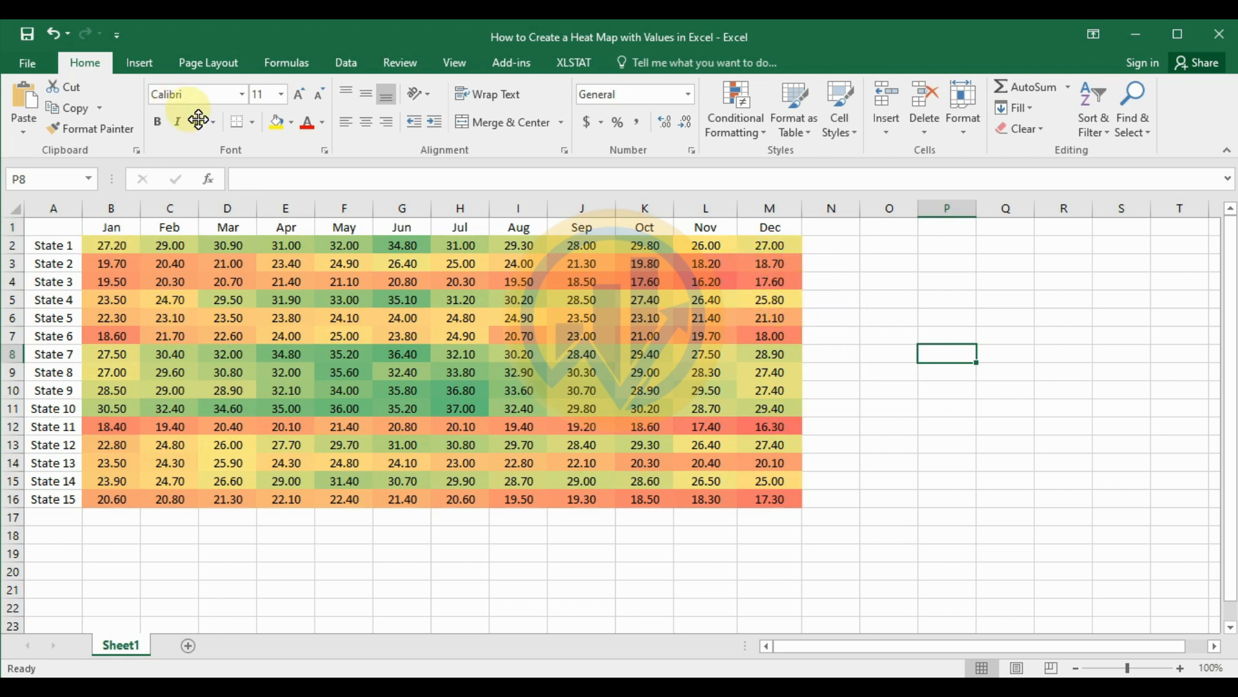
Step: Hide the worksheet gridlines and select the heat map values in B2:M16
click(451, 64)
click(199, 120)
drag(111, 245, 774, 501)
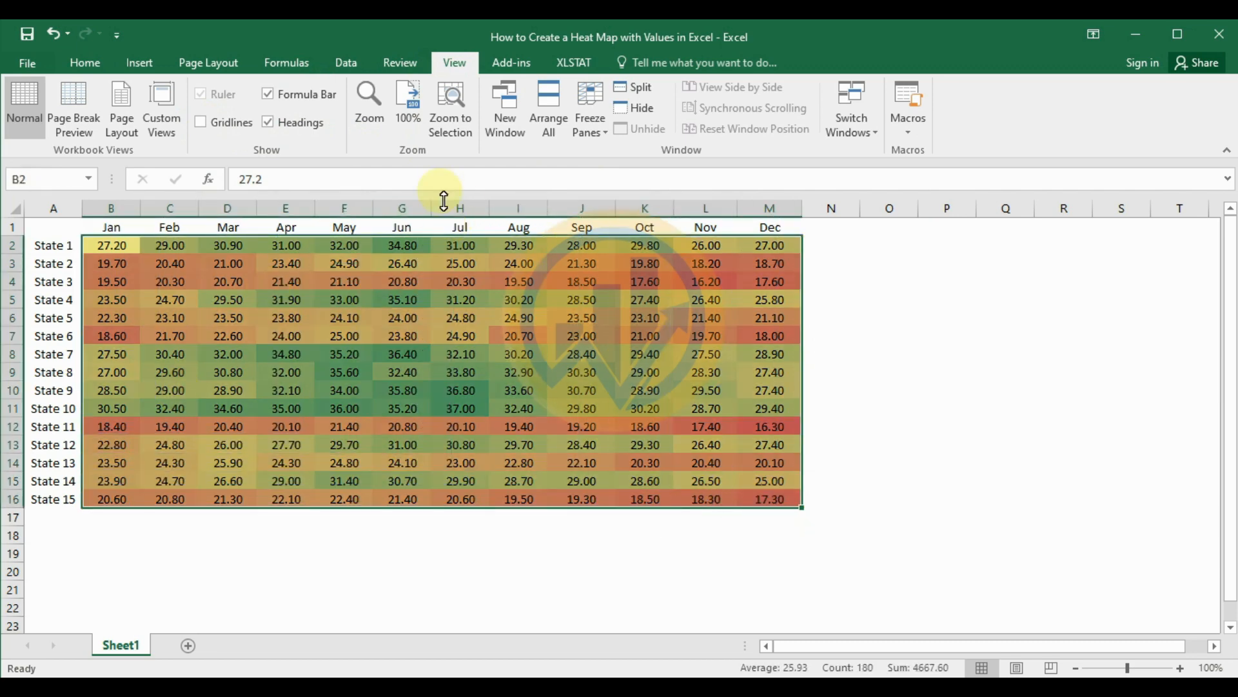
Step: Start a custom color scale rule for B2:M16 using the 3-Color Scale format style
click(73, 63)
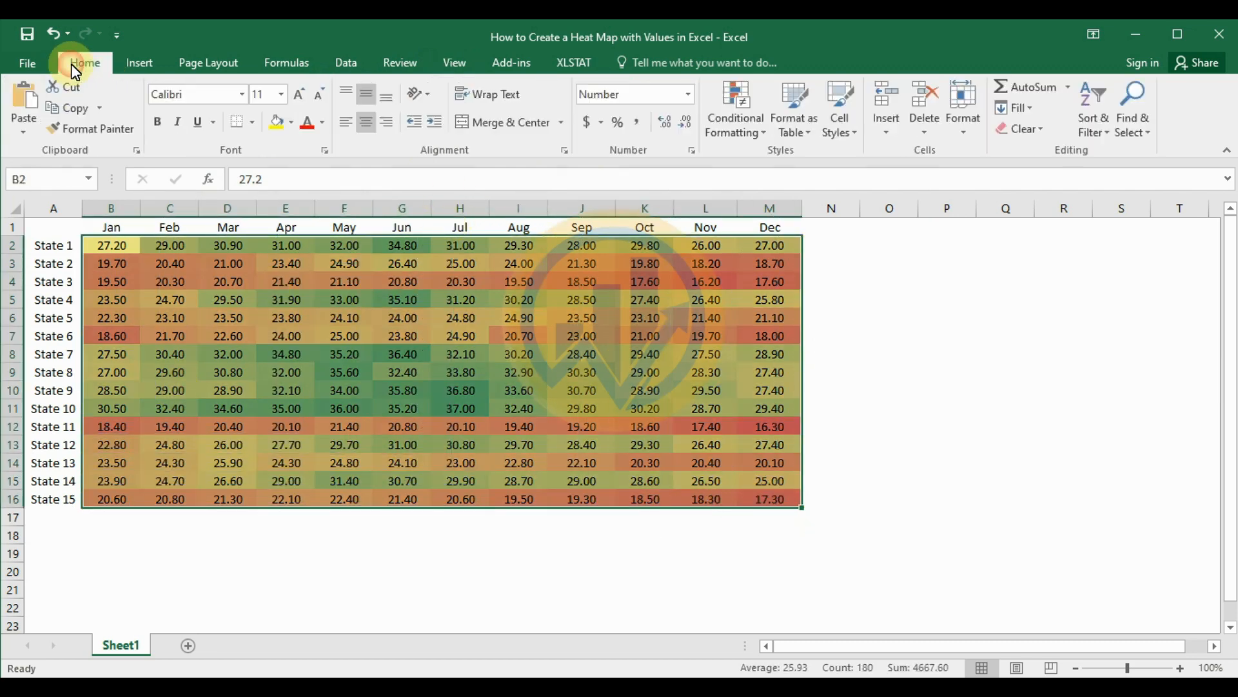
click(763, 140)
mouse_move(768, 279)
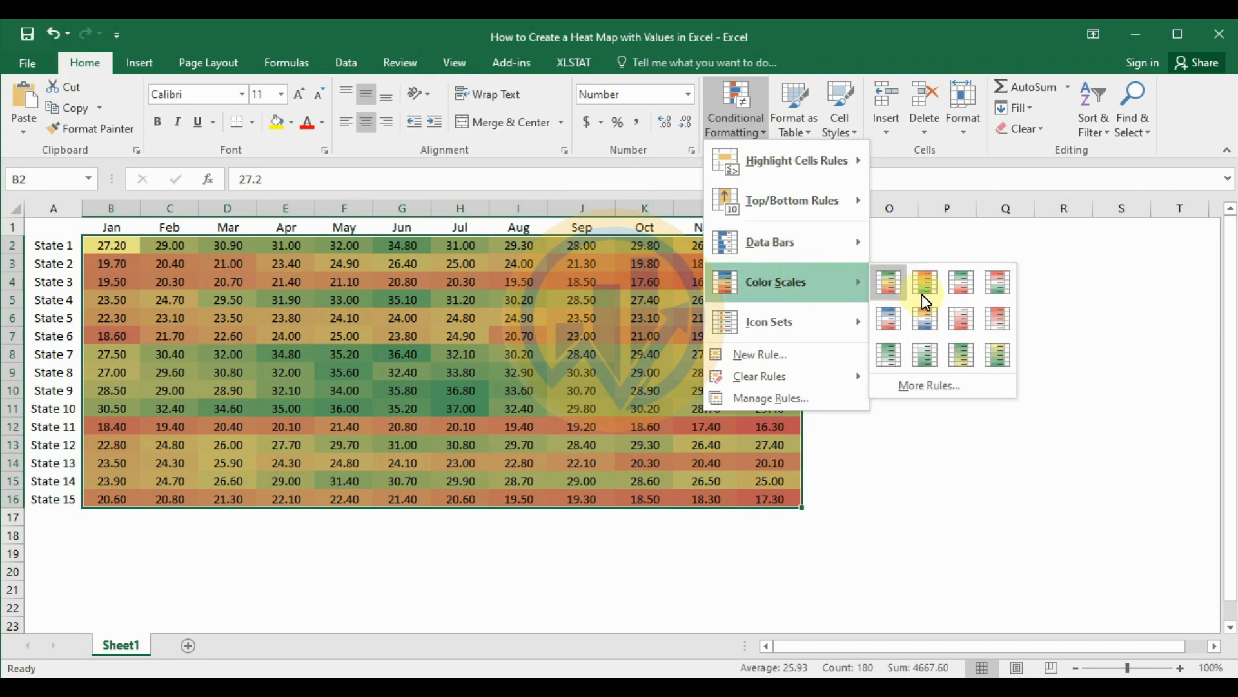
click(932, 386)
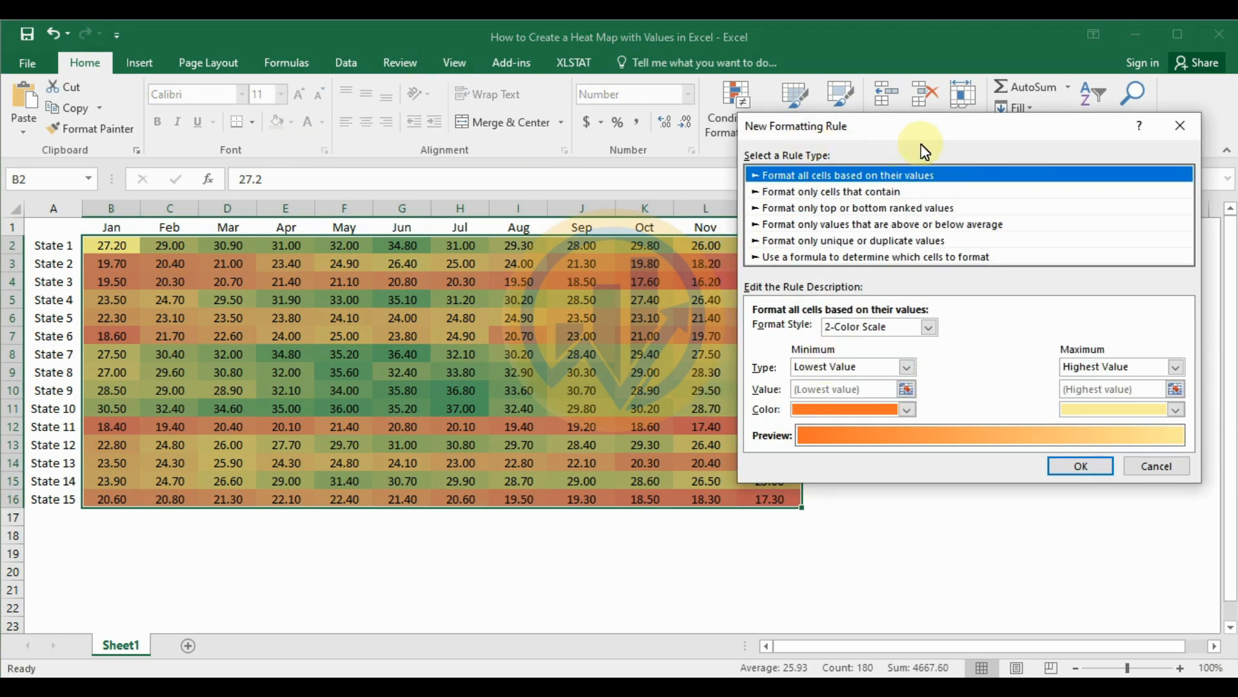
click(930, 327)
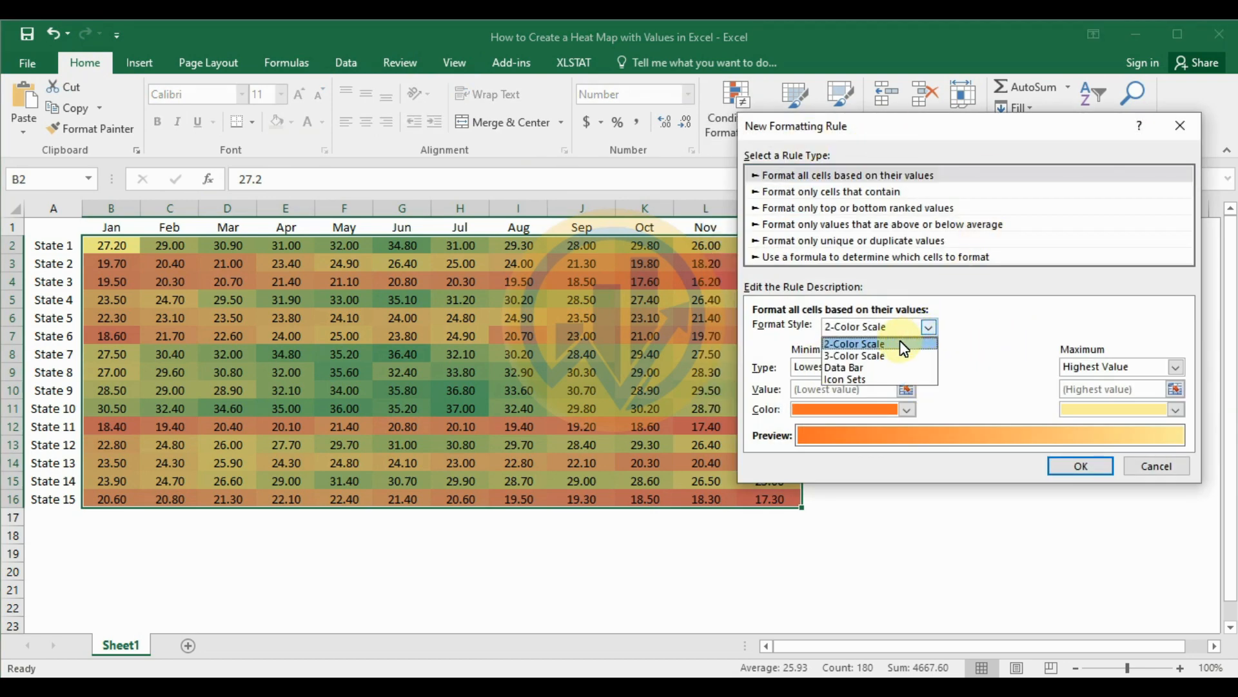
click(877, 357)
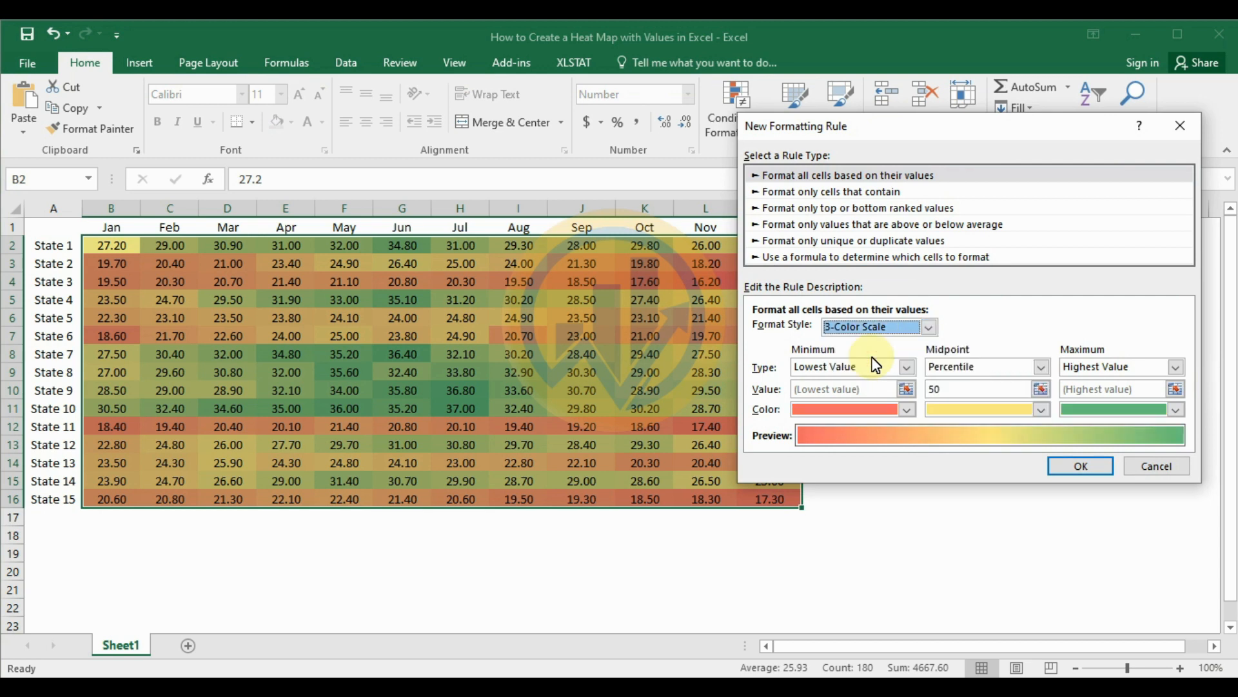
Step: Set the three-color rule's midpoint to white, minimum to green and maximum to red, and discard the rule without applying it
click(1040, 411)
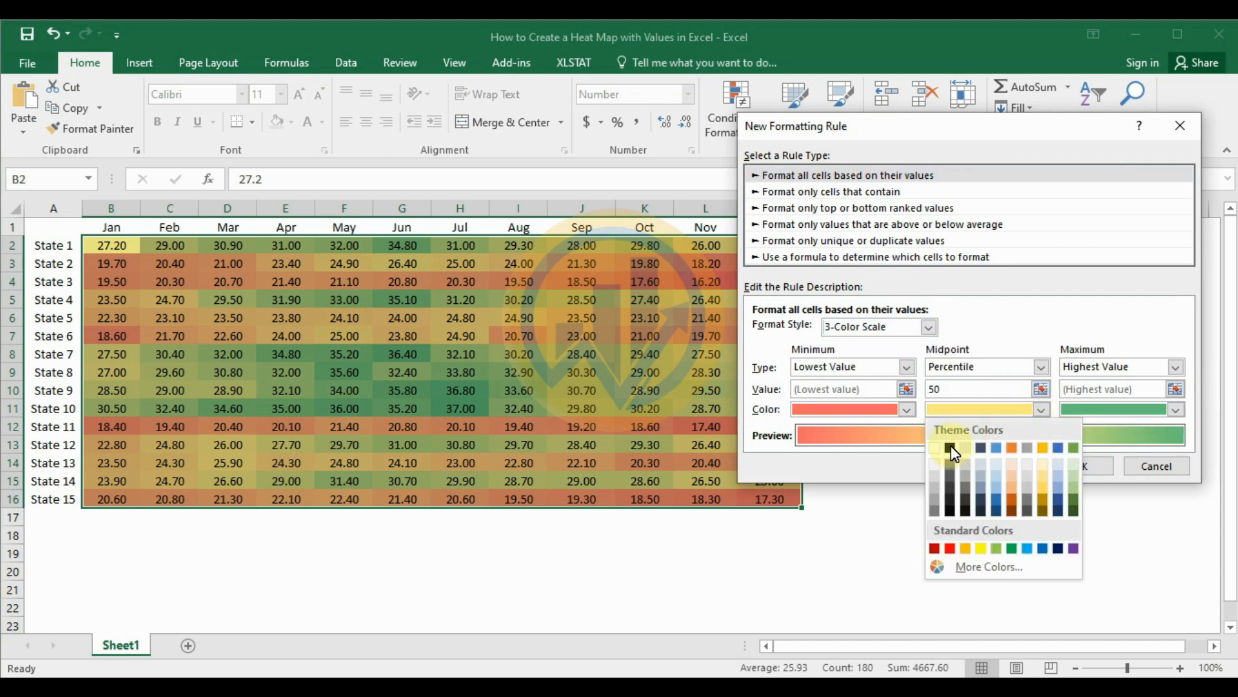
click(933, 447)
click(906, 411)
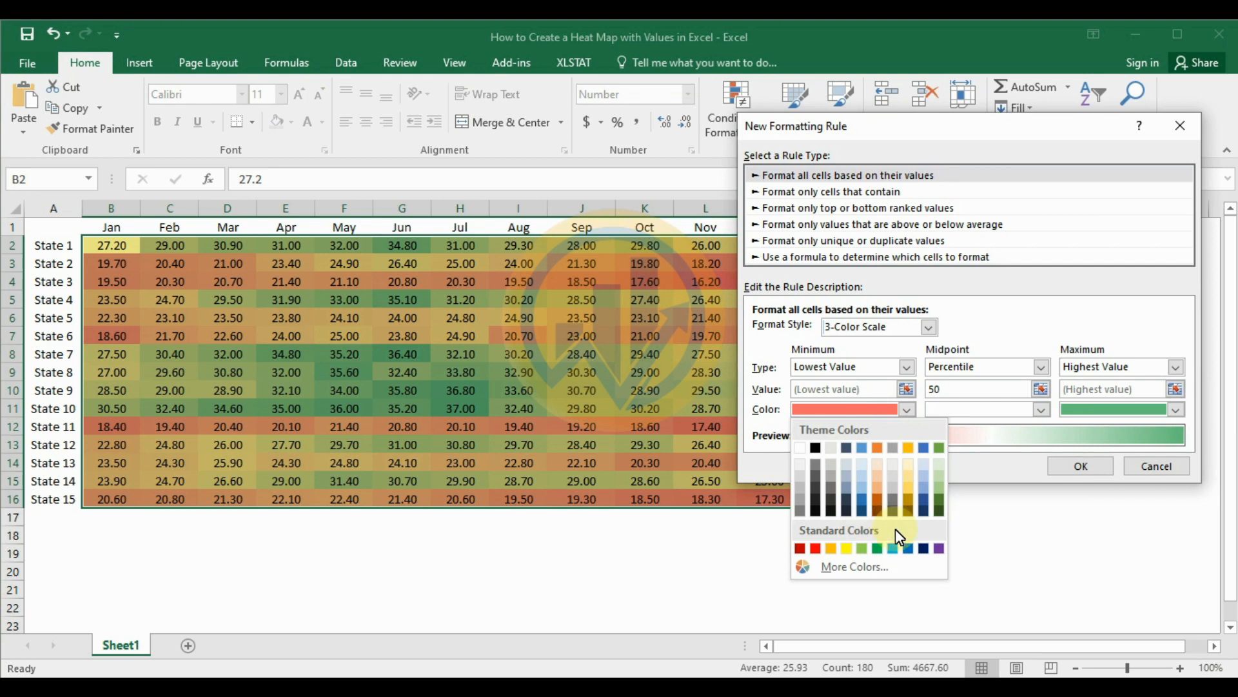
click(878, 548)
click(1177, 411)
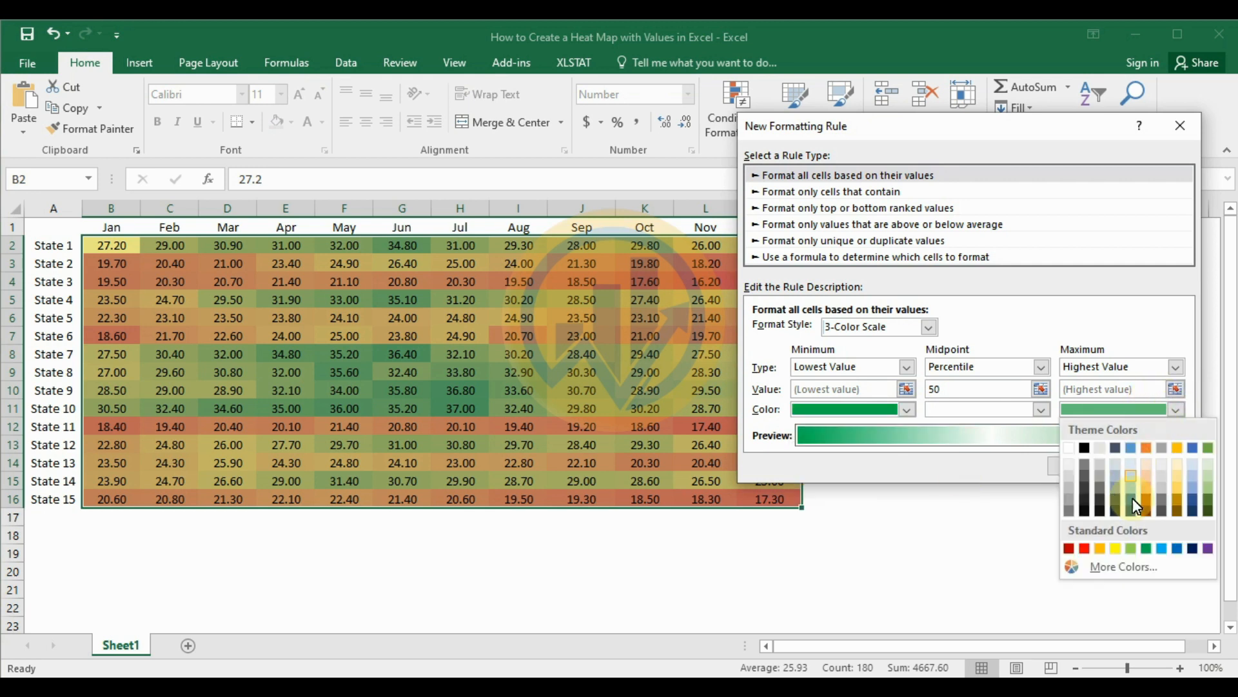
click(1084, 549)
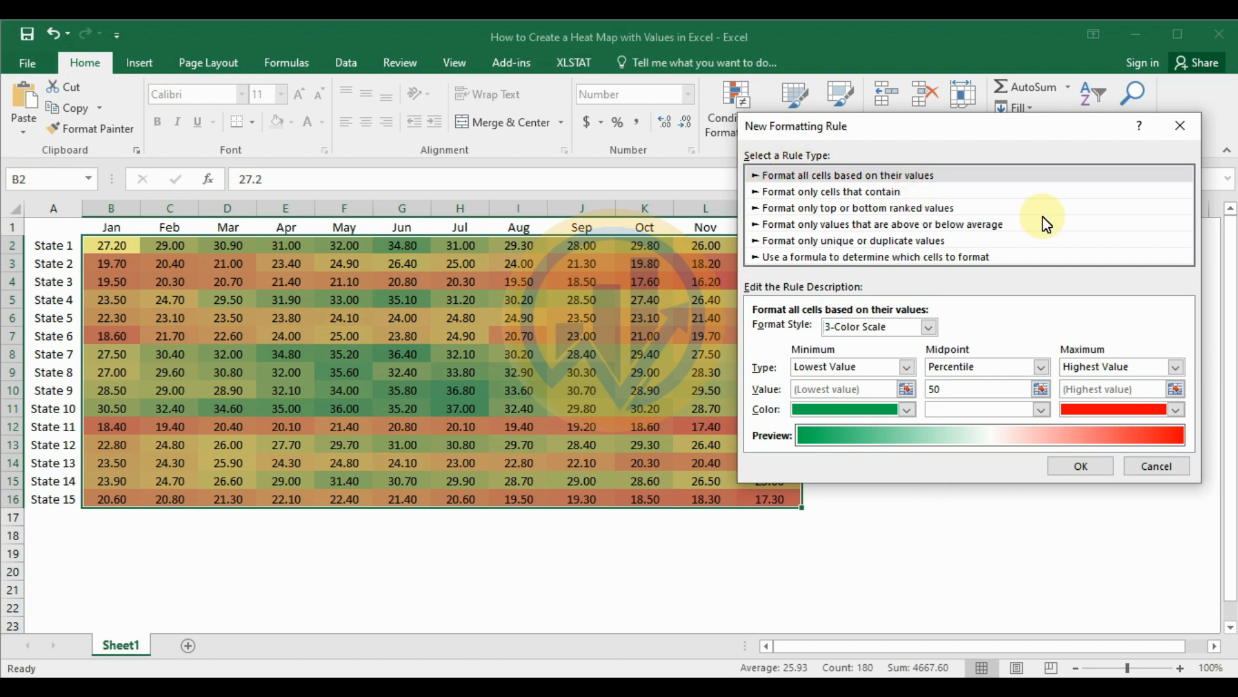
click(1176, 136)
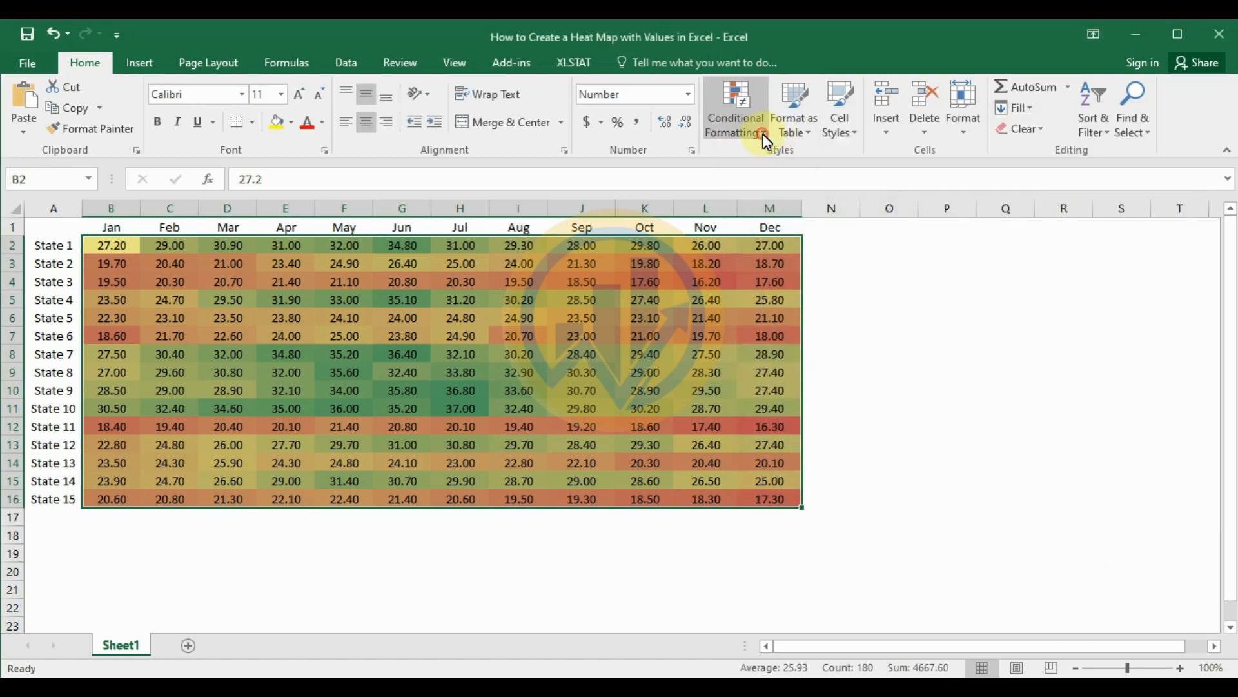
click(762, 134)
mouse_move(794, 161)
mouse_move(811, 282)
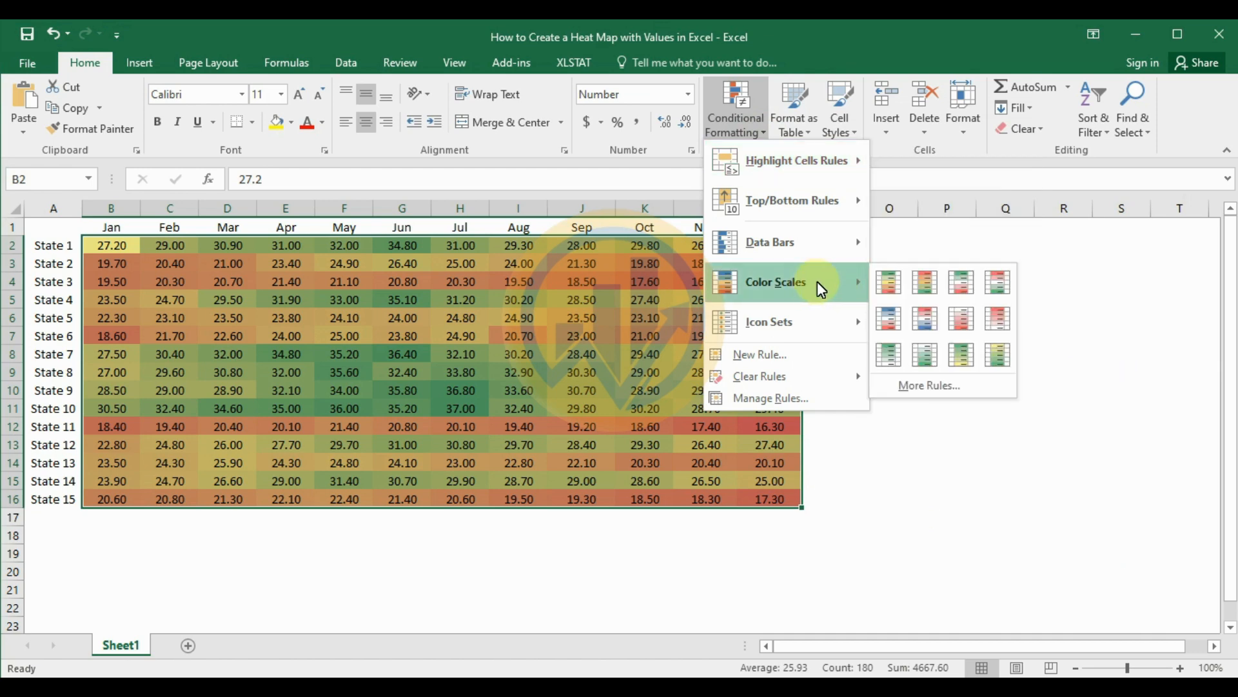
click(916, 387)
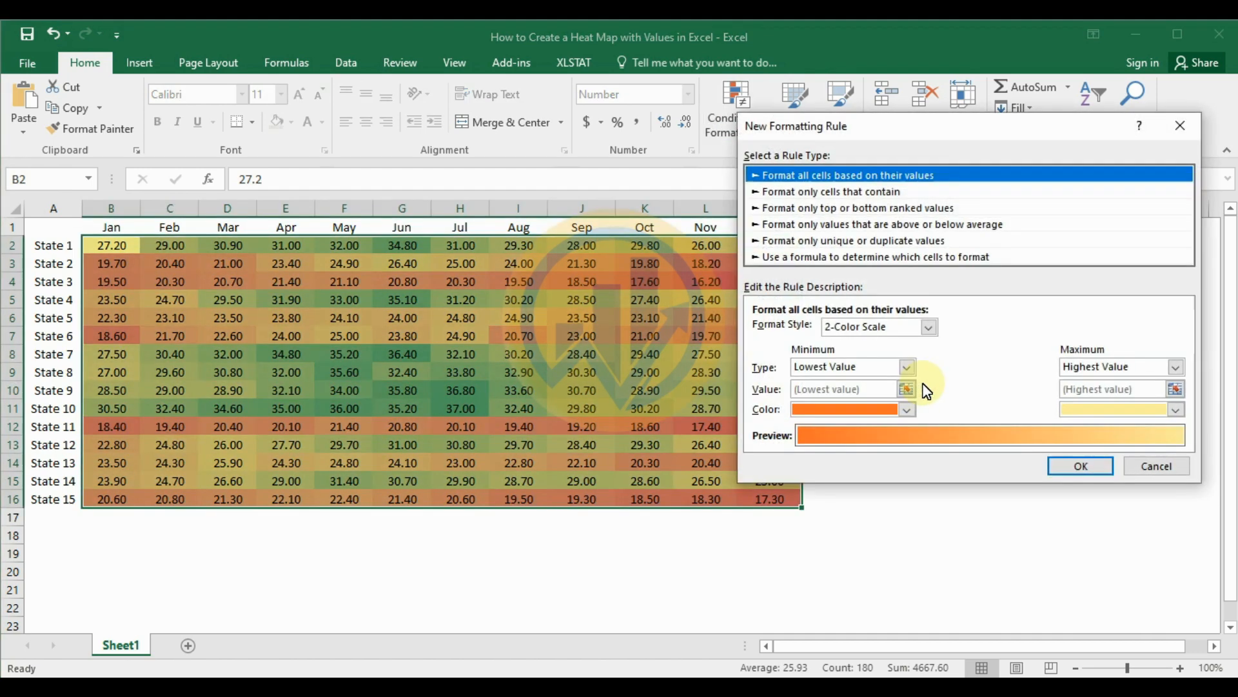
click(929, 327)
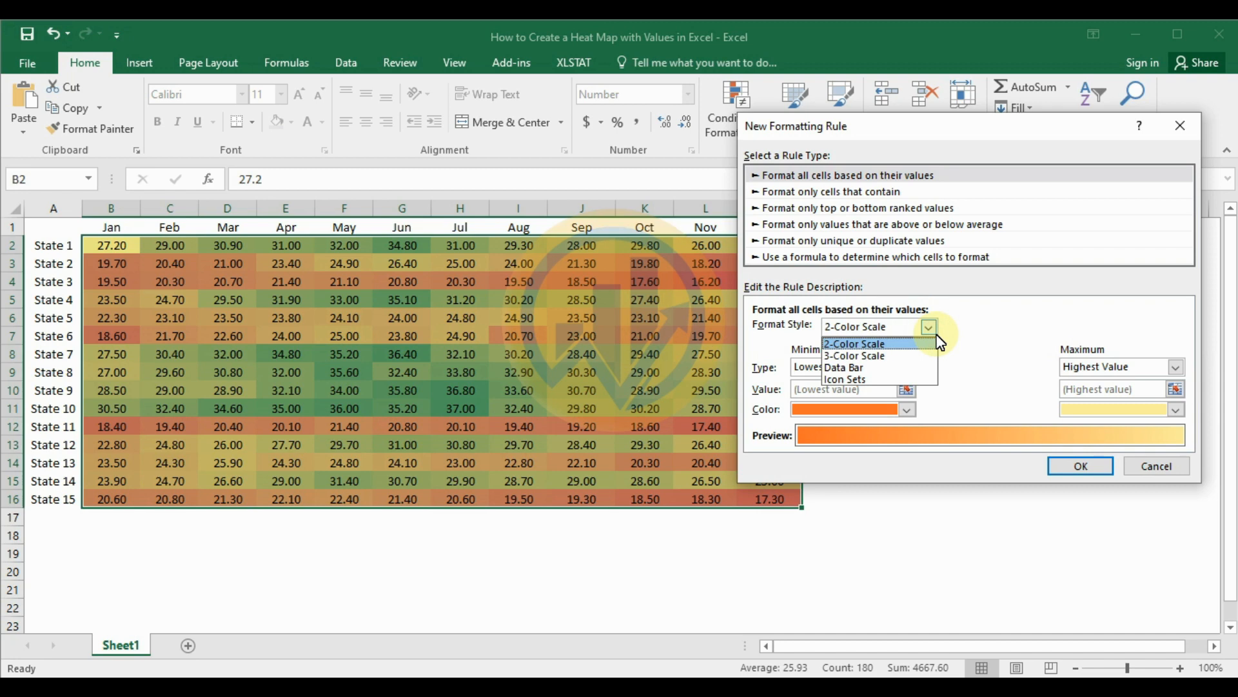
click(909, 356)
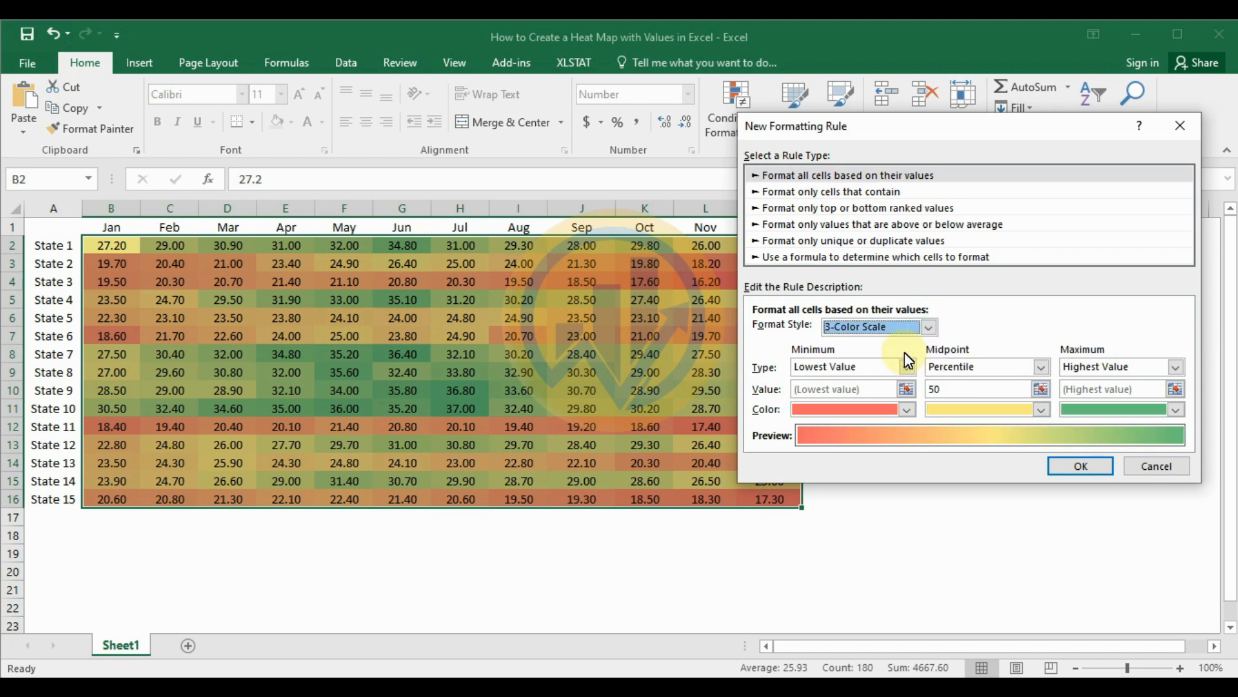
click(1183, 129)
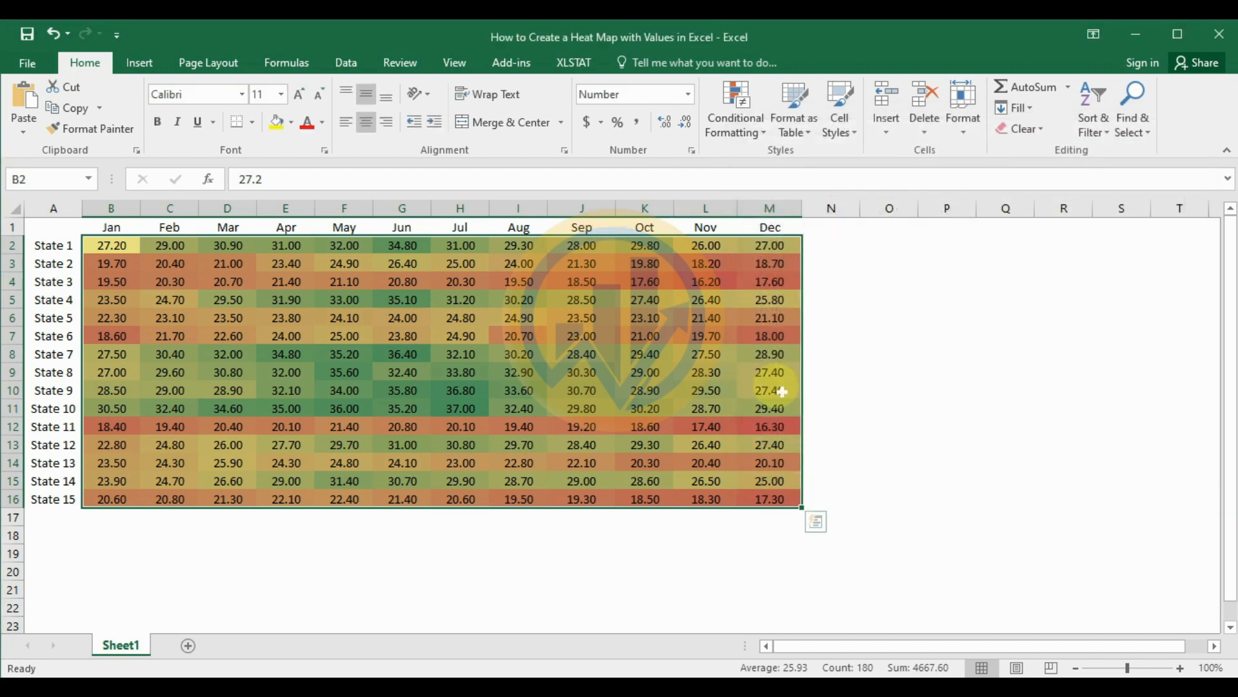
Step: Add borders around every cell of the heat map values in B2:M16
click(256, 124)
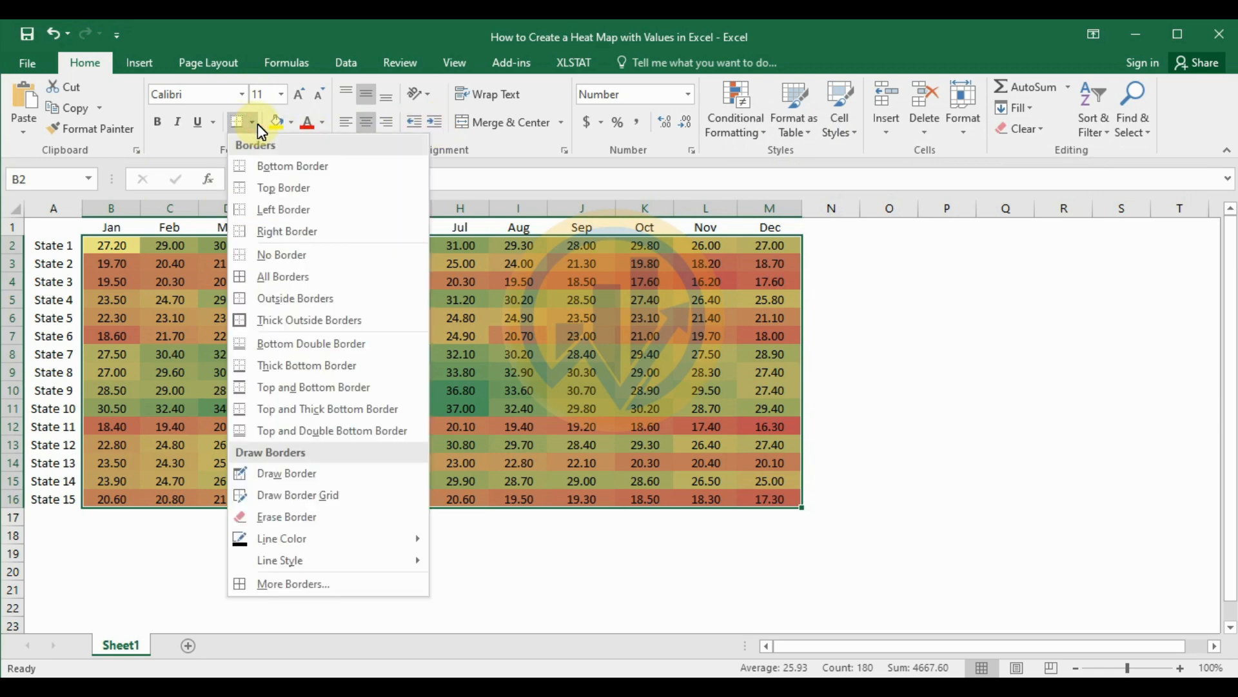
click(279, 277)
click(943, 356)
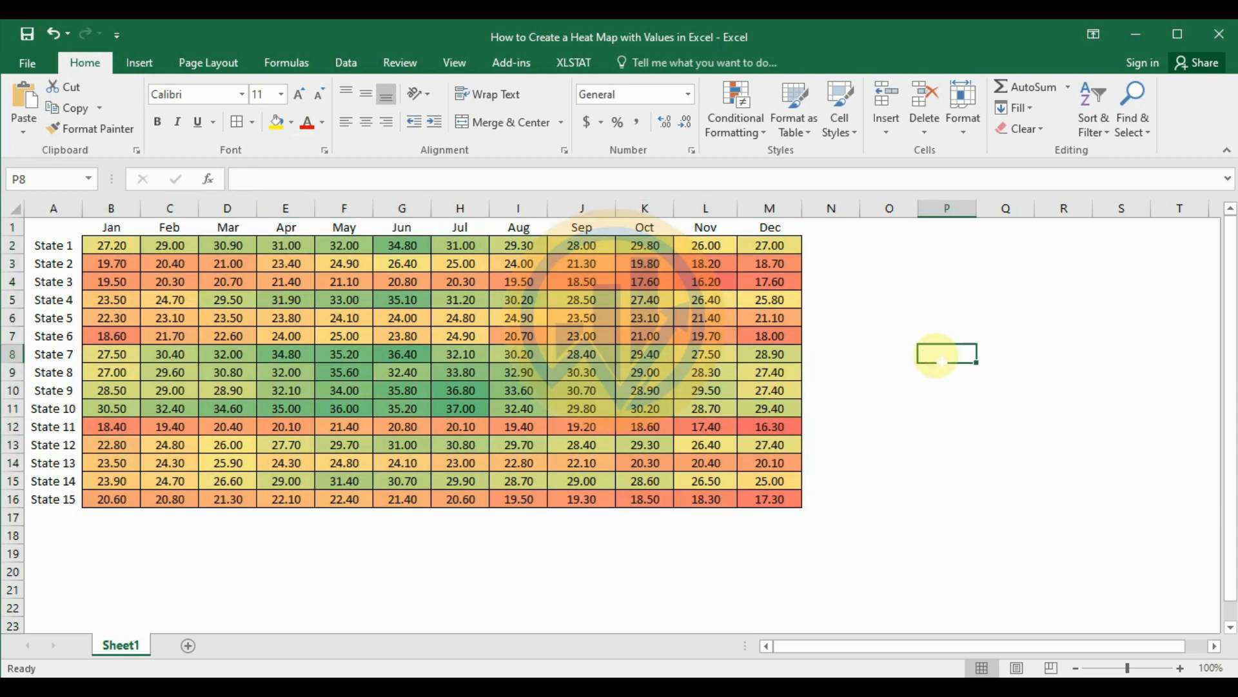